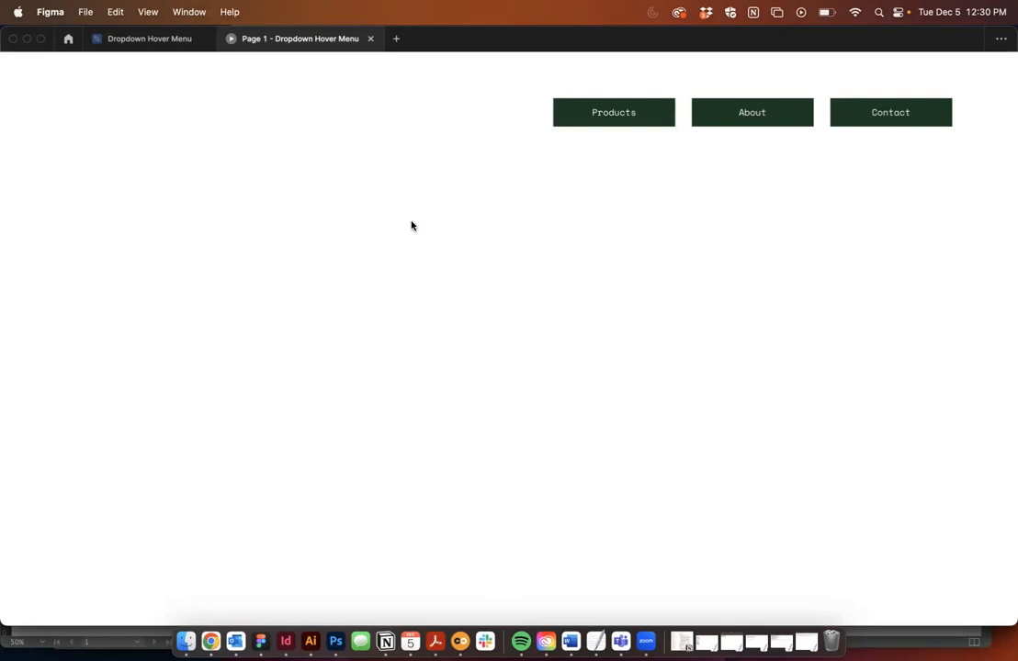
Step: Switch to the Dropdown Hover Menu design file and show its layers
left_click(138, 38)
left_click(432, 384)
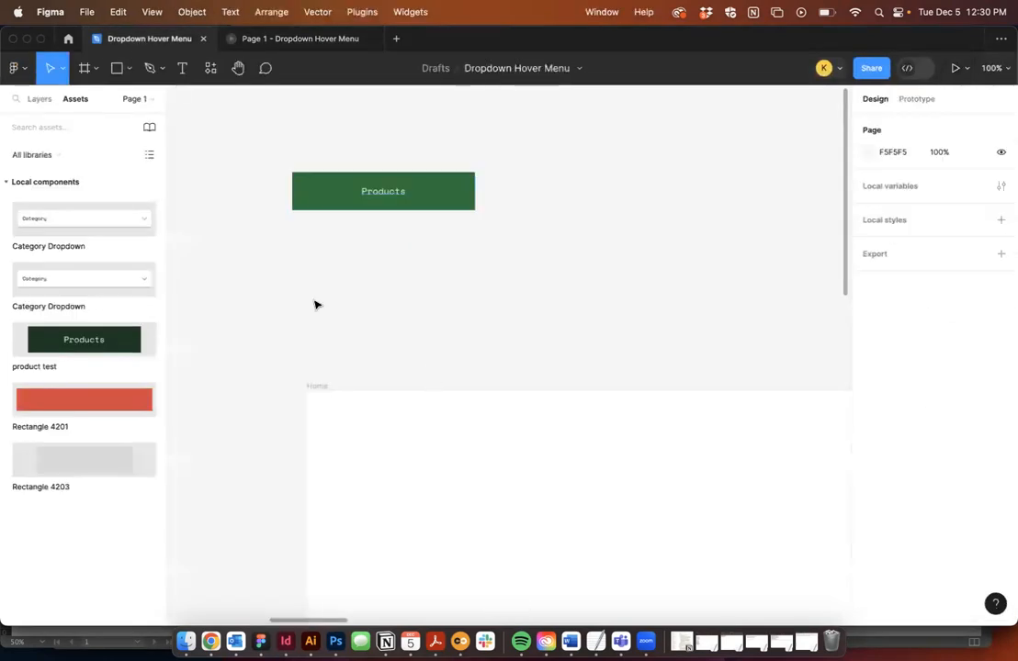
left_click(31, 98)
Step: Wrap the Products text and its green rectangle in an auto layout frame and increase the vertical padding to 23
left_click_drag(225, 136, 411, 258)
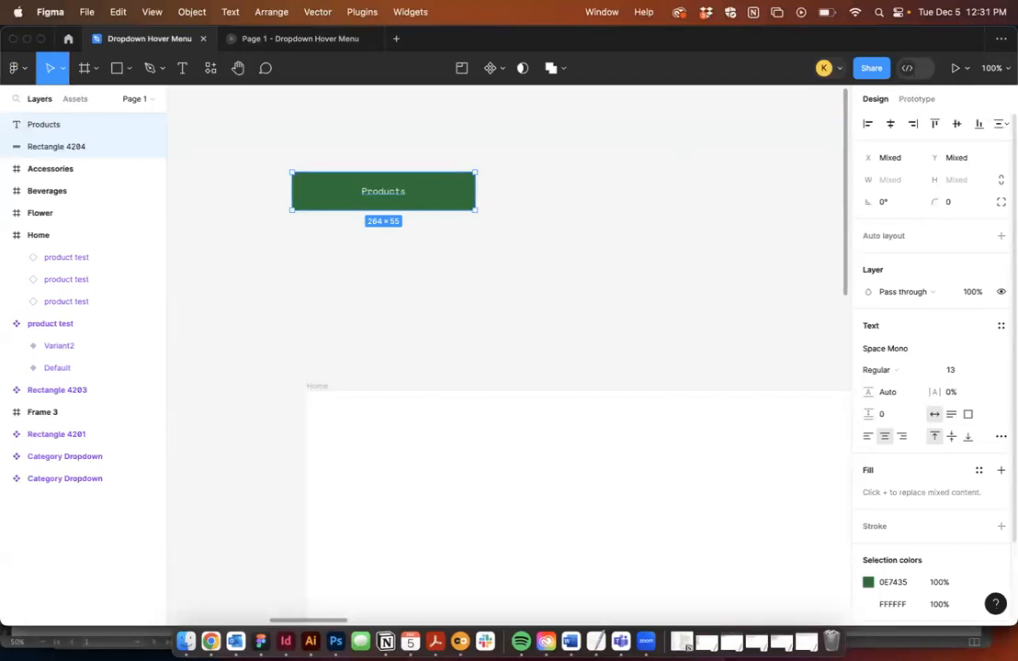
left_click(1000, 235)
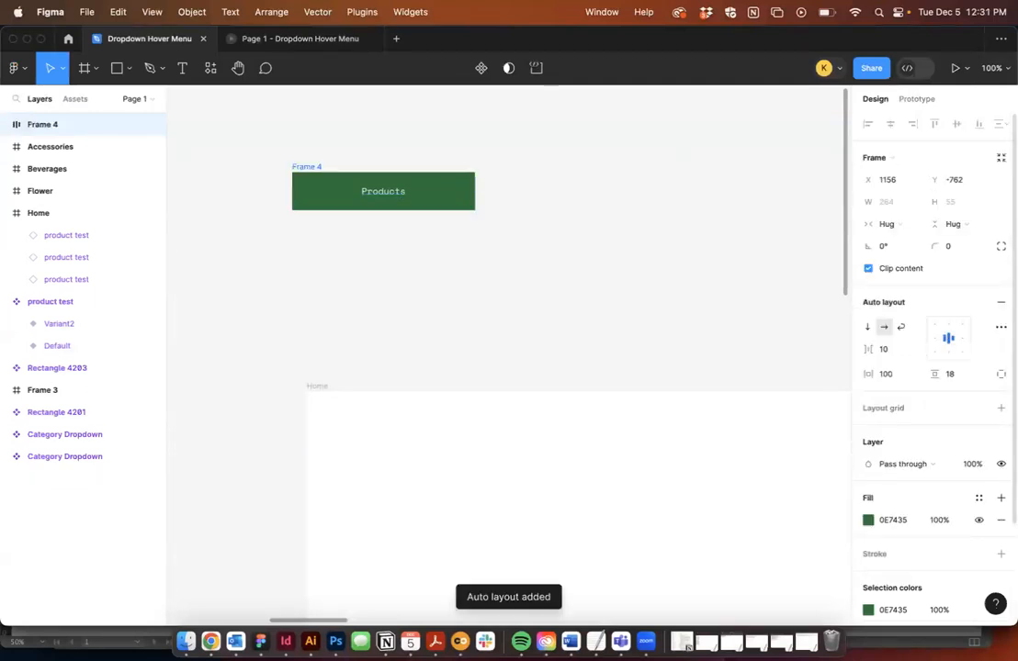
left_click_drag(949, 371, 910, 358)
Step: Add a second line reading "testing" under the Products label in the auto layout frame
double_click(404, 195)
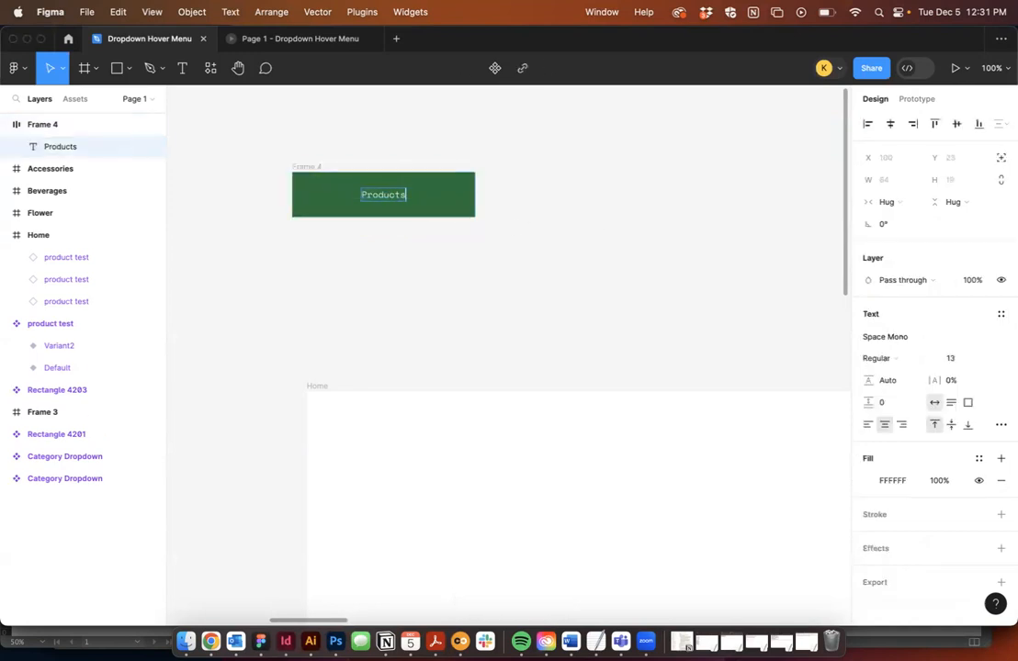
key("Return")
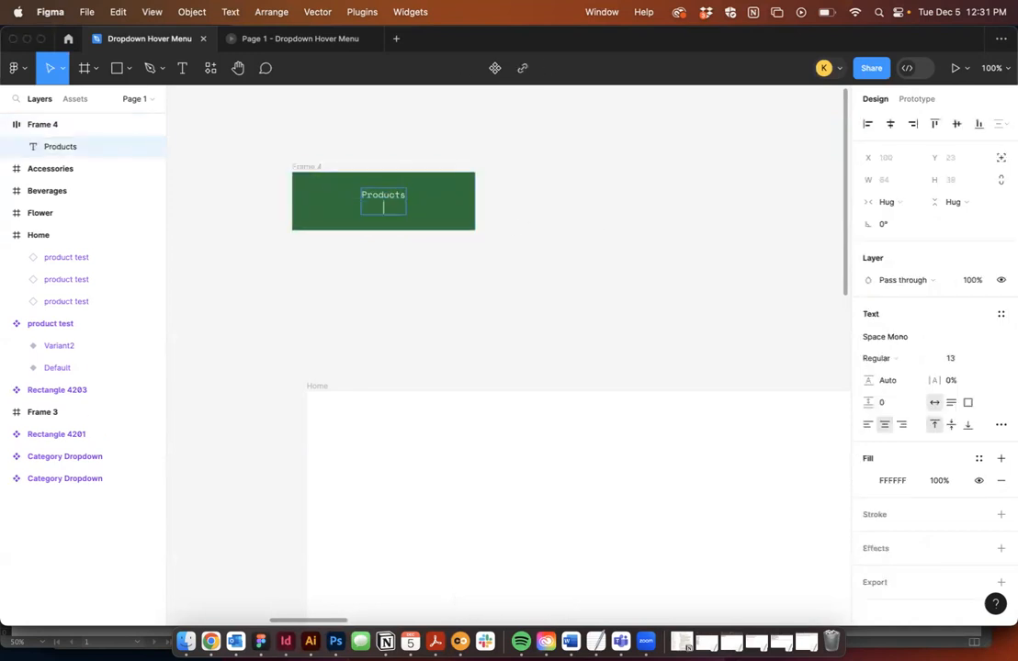
type("testing")
key("Escape")
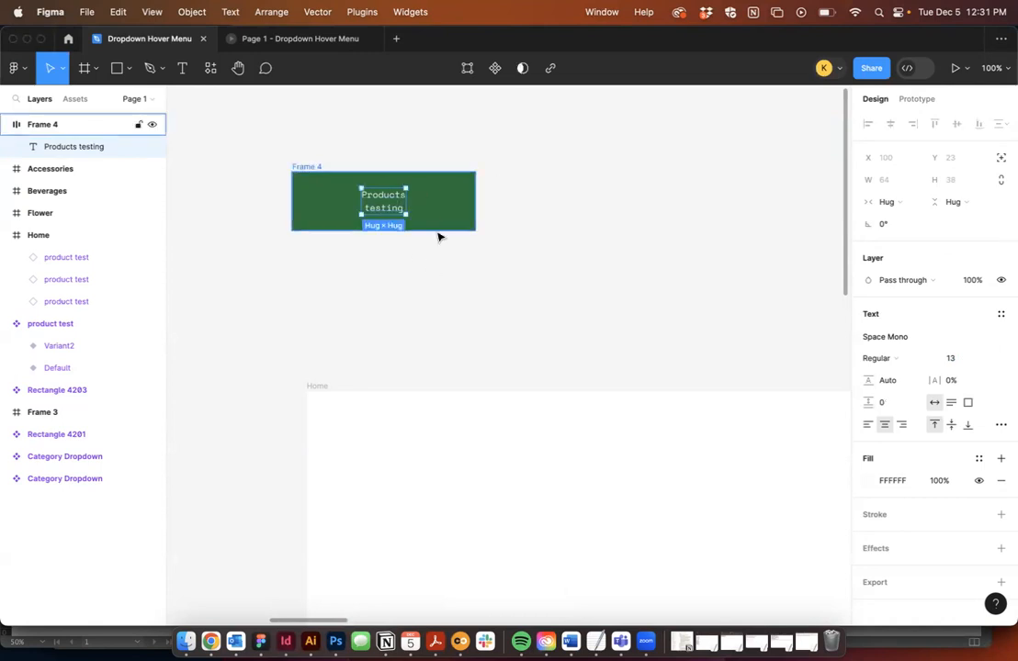
Step: Undo the added text line, the padding change and the auto layout on the Products button
key("super+z")
key("super+z")
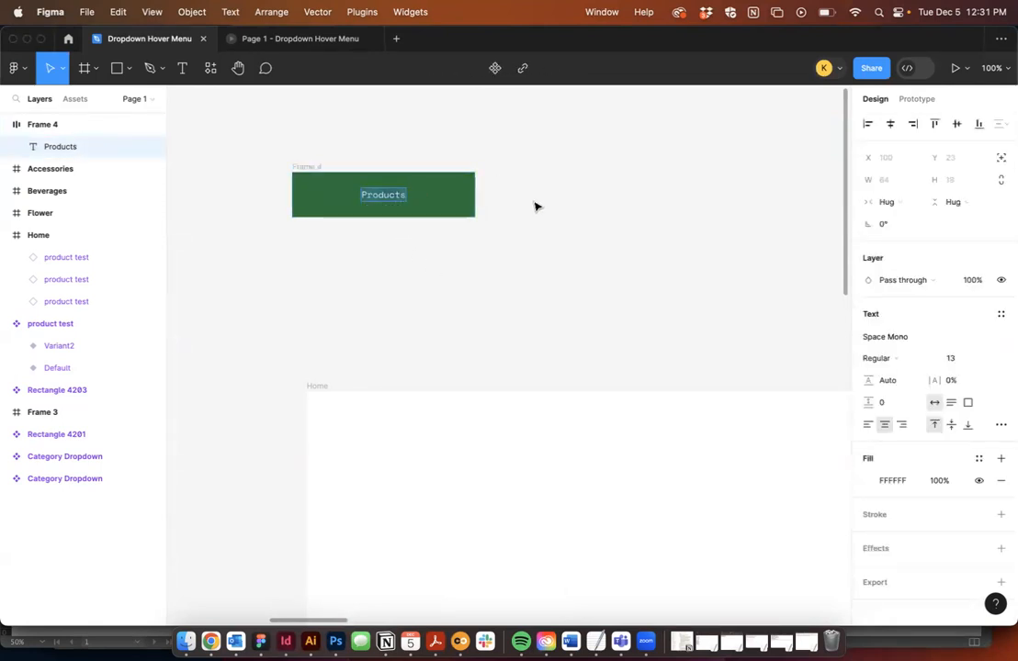
key("super+z")
key("super+z")
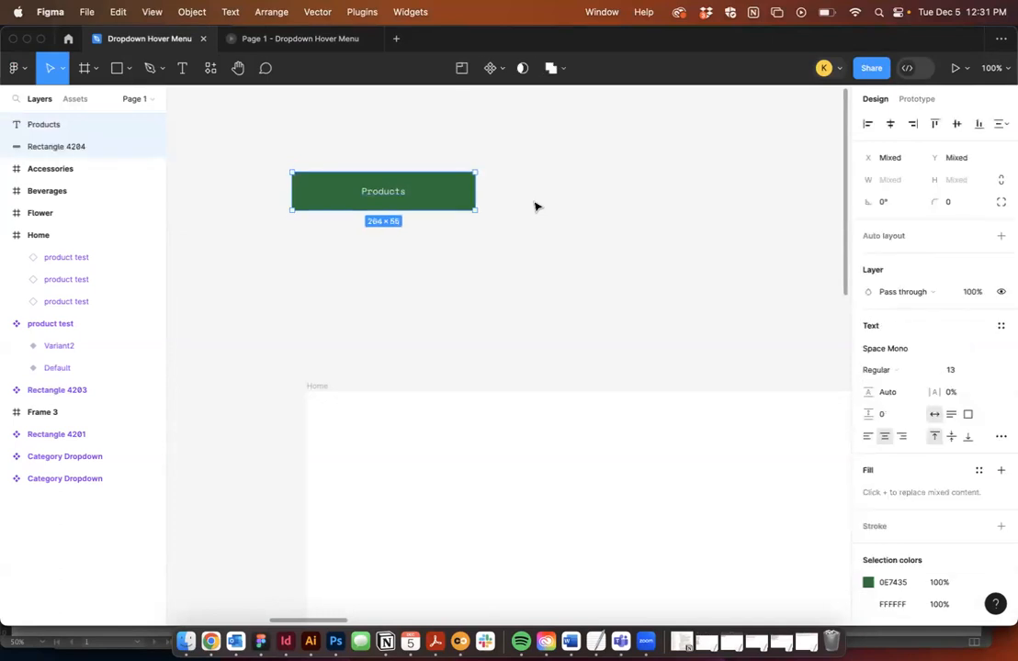
key("super+z")
key("super+z")
key("super+z")
key("super+z")
Step: Group the Products text with its green rectangle and make the group a component named "testng product button"
key("super+g")
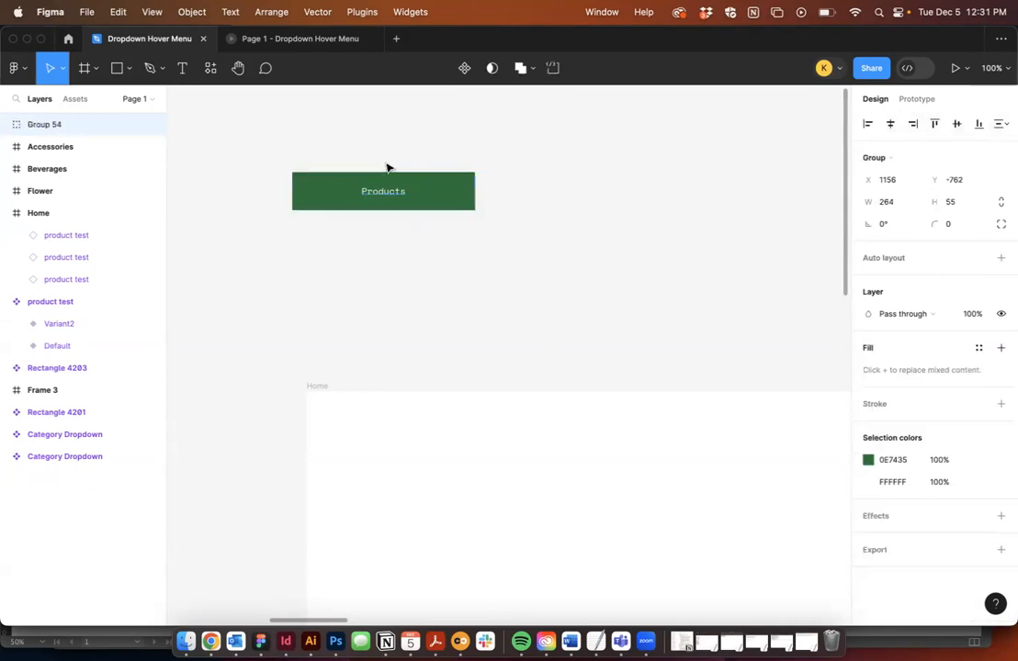
left_click(464, 68)
double_click(318, 166)
type("pd")
key("BackSpace")
key("BackSpace")
key("BackSpace")
type("testng product button")
key("Return")
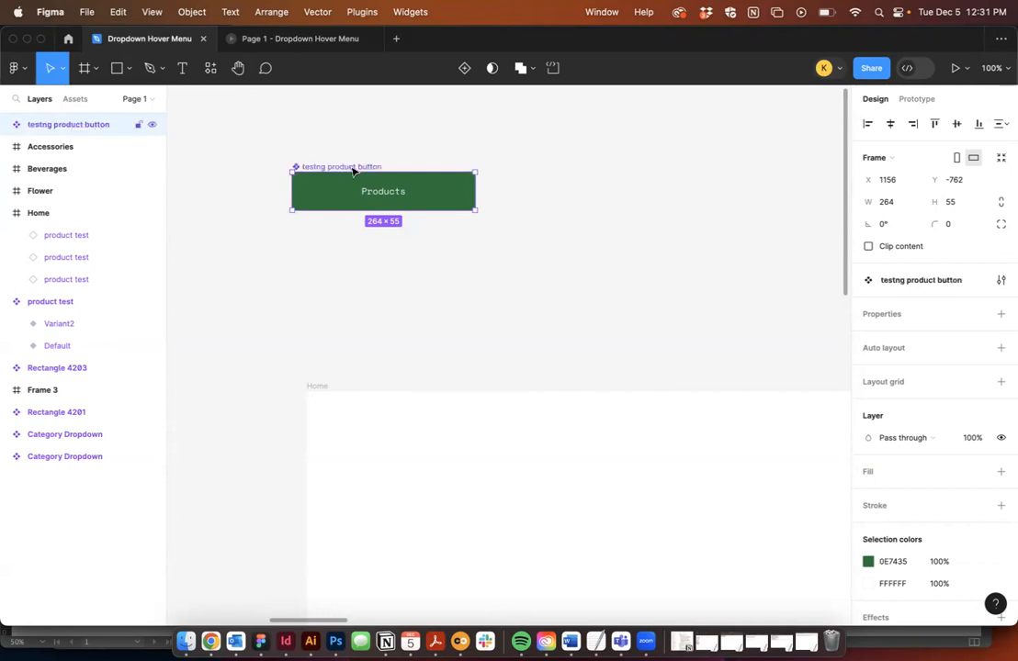
Step: Add a variant to the testng product button component and name it "hover"
left_click(465, 68)
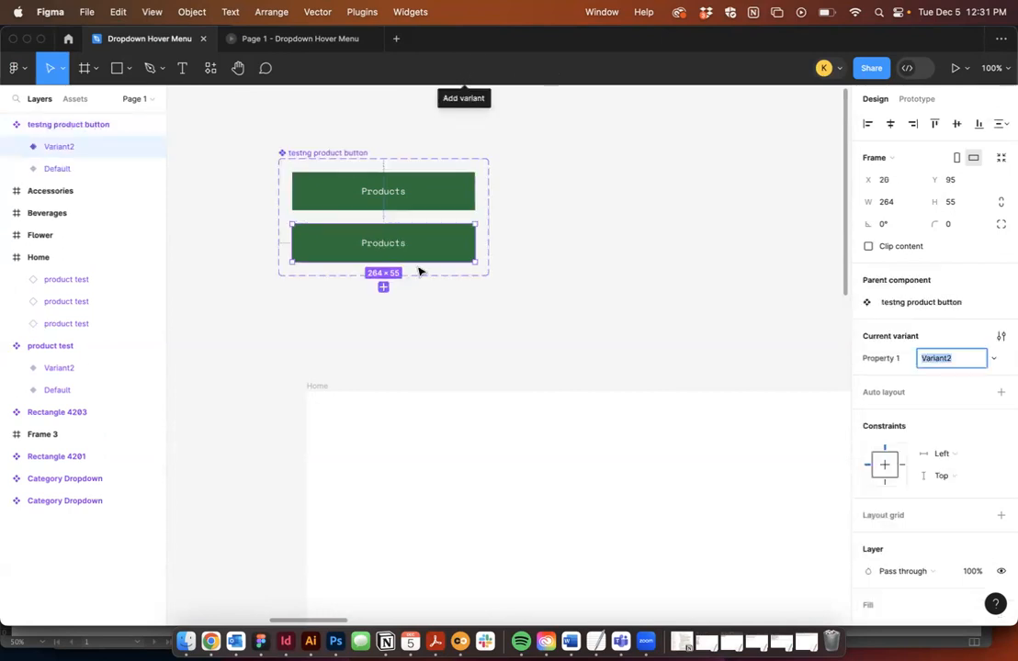
type("hover")
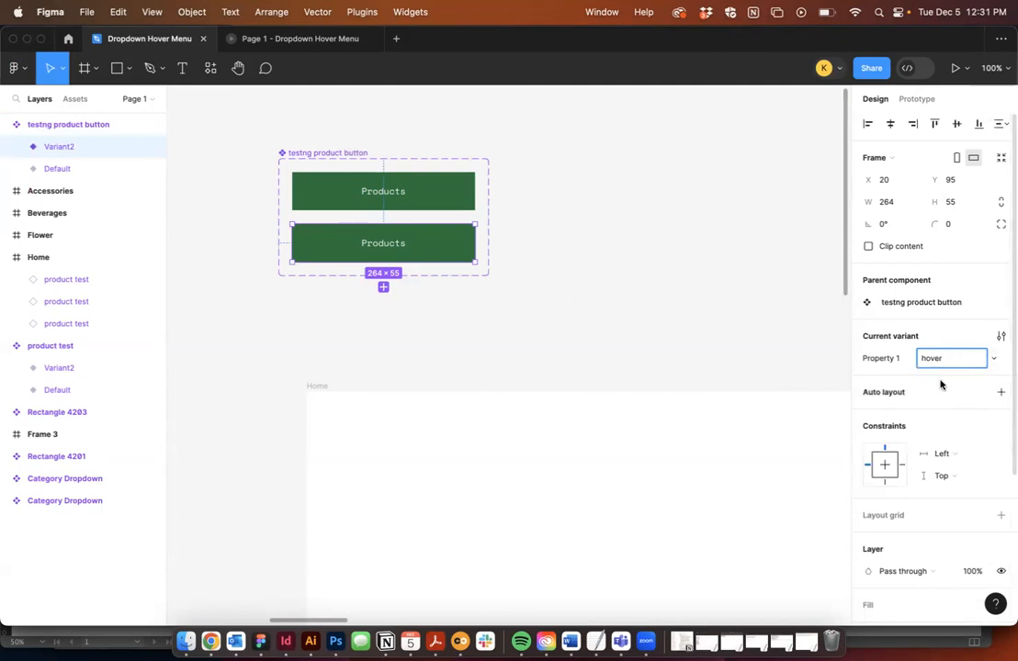
left_click(604, 330)
Step: Darken the hover variant's green background to 0A4822
left_click(432, 245)
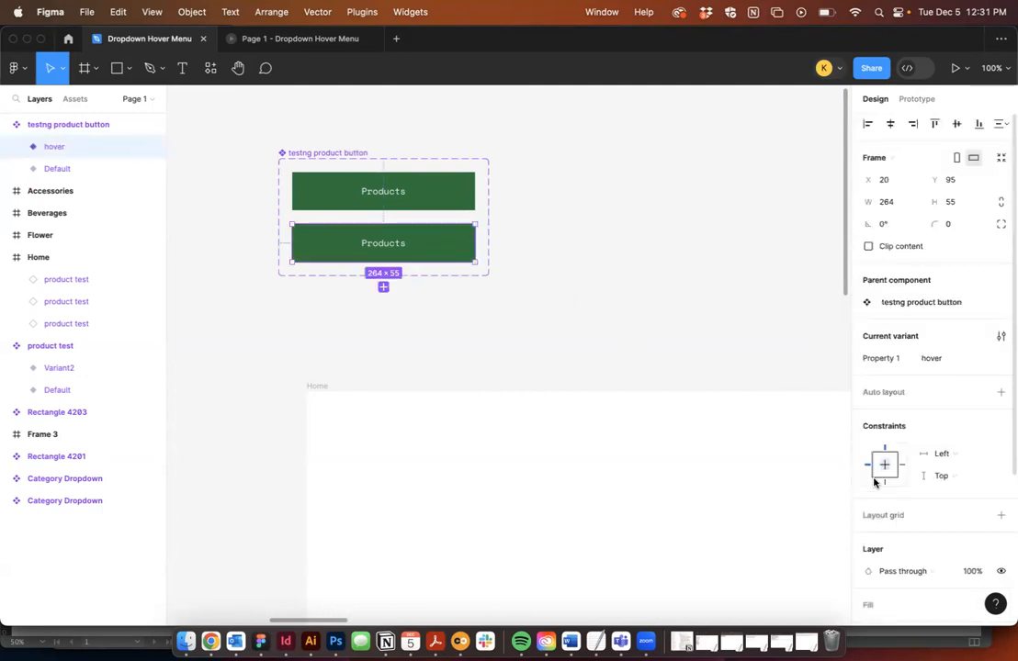
scroll(870, 501, "down", 5)
left_click(867, 484)
left_click_drag(831, 359, 827, 388)
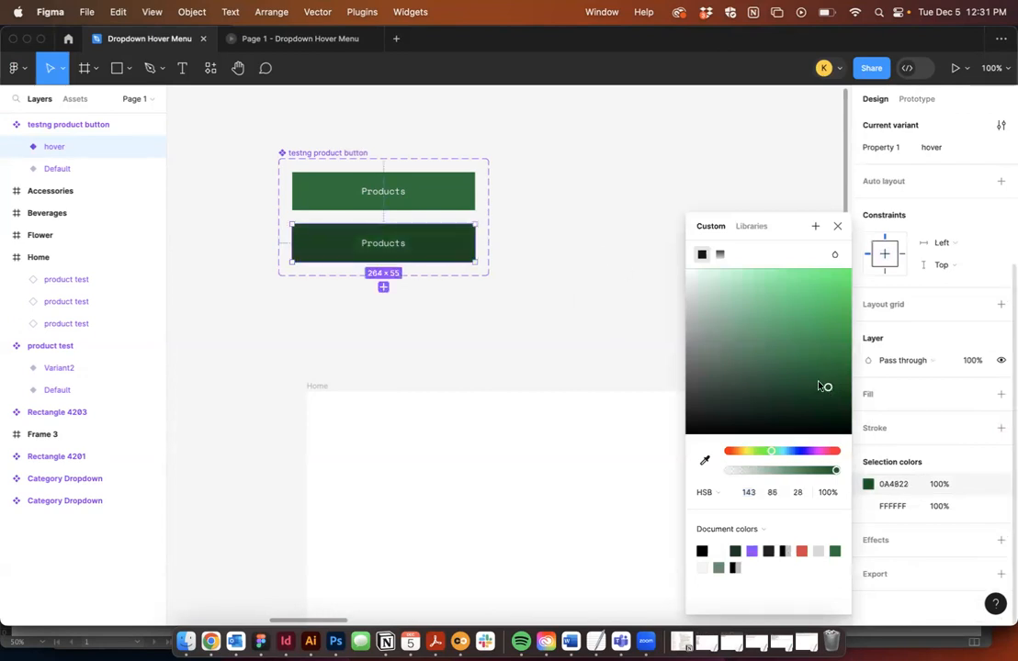
left_click(557, 255)
Step: Make the Products text in the hover variant bold
left_click(76, 99)
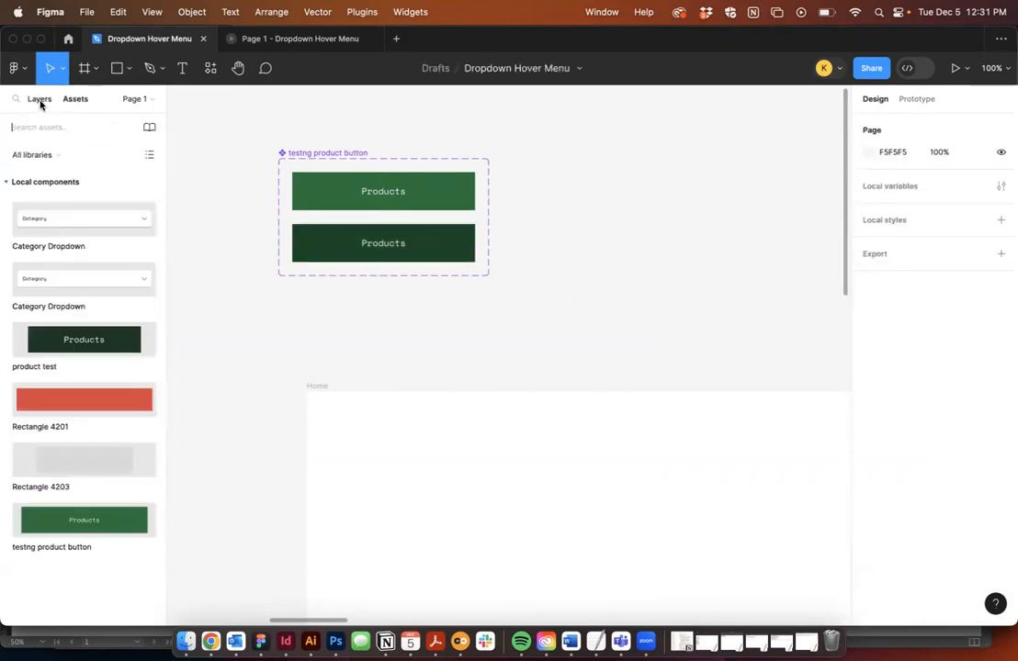
left_click(40, 99)
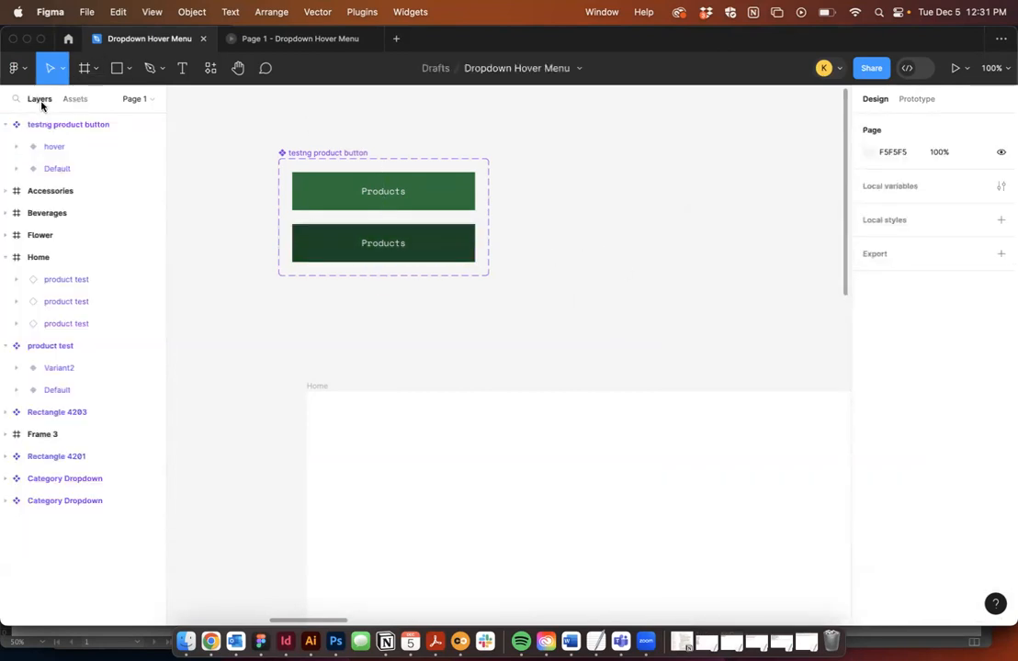
double_click(372, 245)
left_click(884, 480)
left_click(894, 500)
left_click(663, 338)
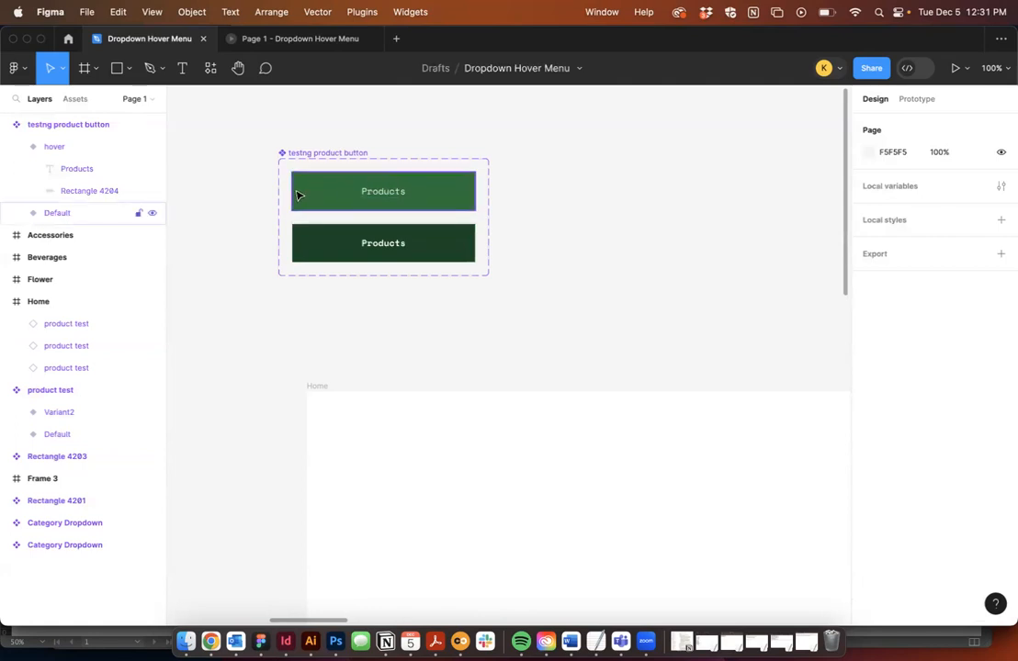
Step: Duplicate the testng product button component set and place the copy to the right of the original
left_click_drag(311, 155, 568, 157)
left_click(590, 133)
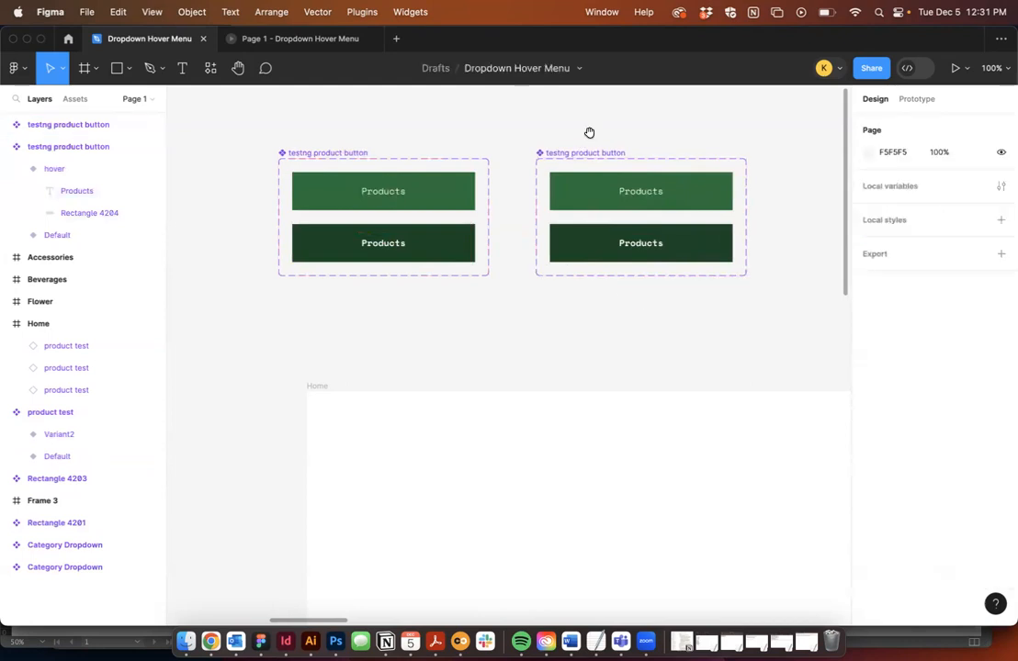
scroll(589, 133, "right", 5)
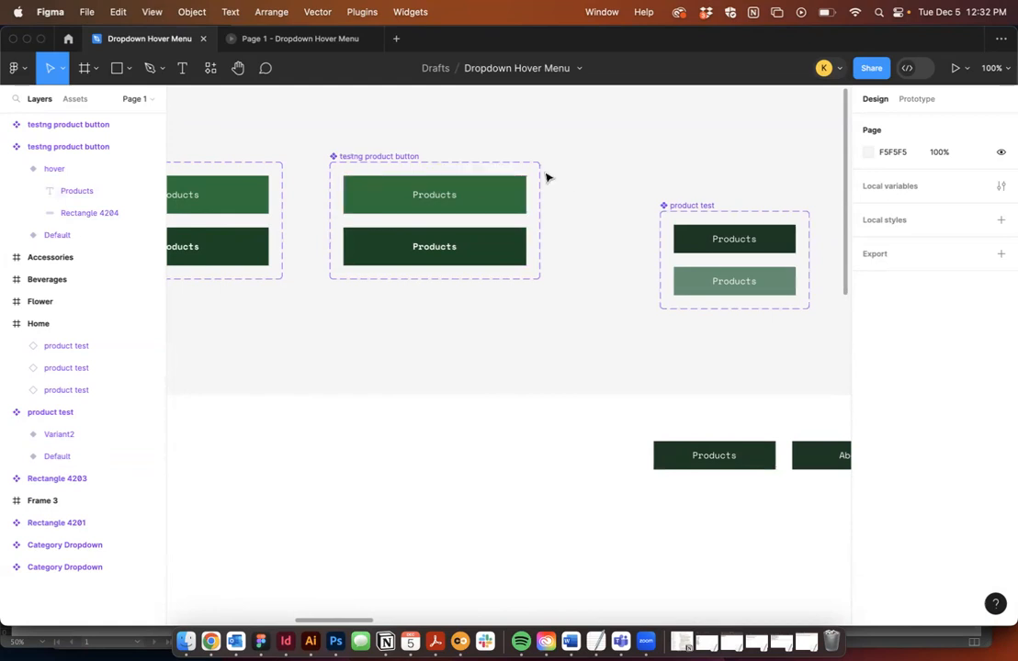
Step: Remove the green fill from the rectangle in the copied set's Default variant
left_click(507, 191)
scroll(868, 478, "down", 5)
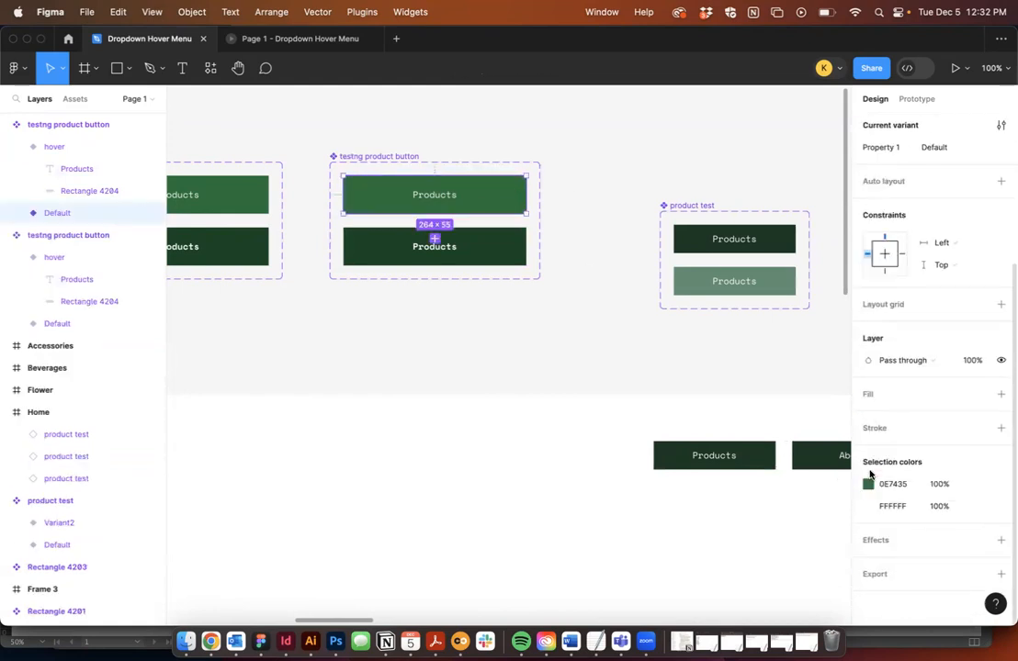
left_click(868, 485)
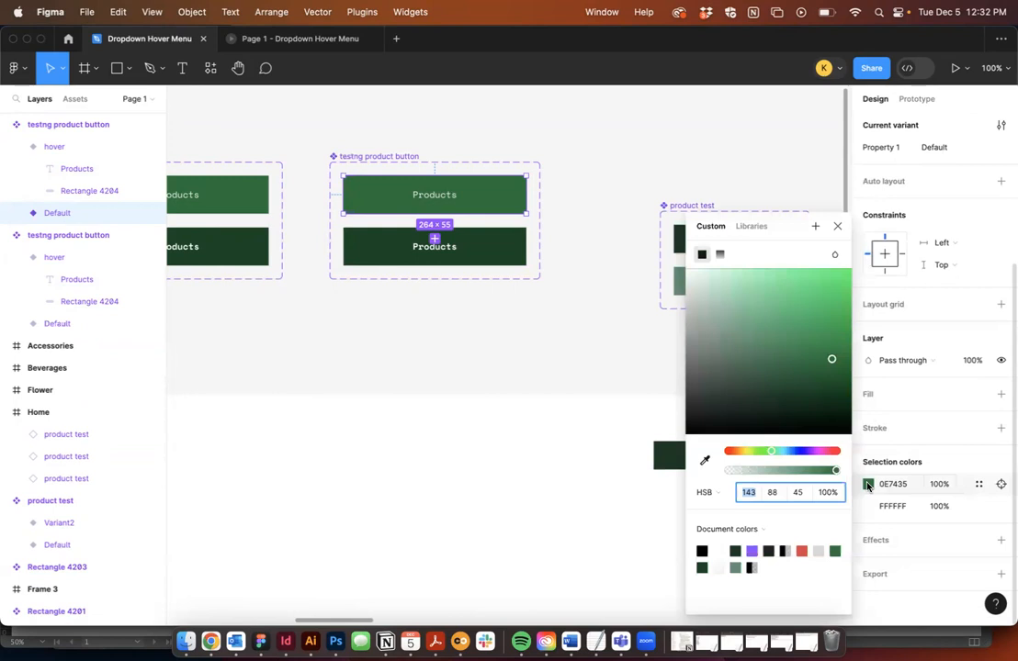
left_click(979, 484)
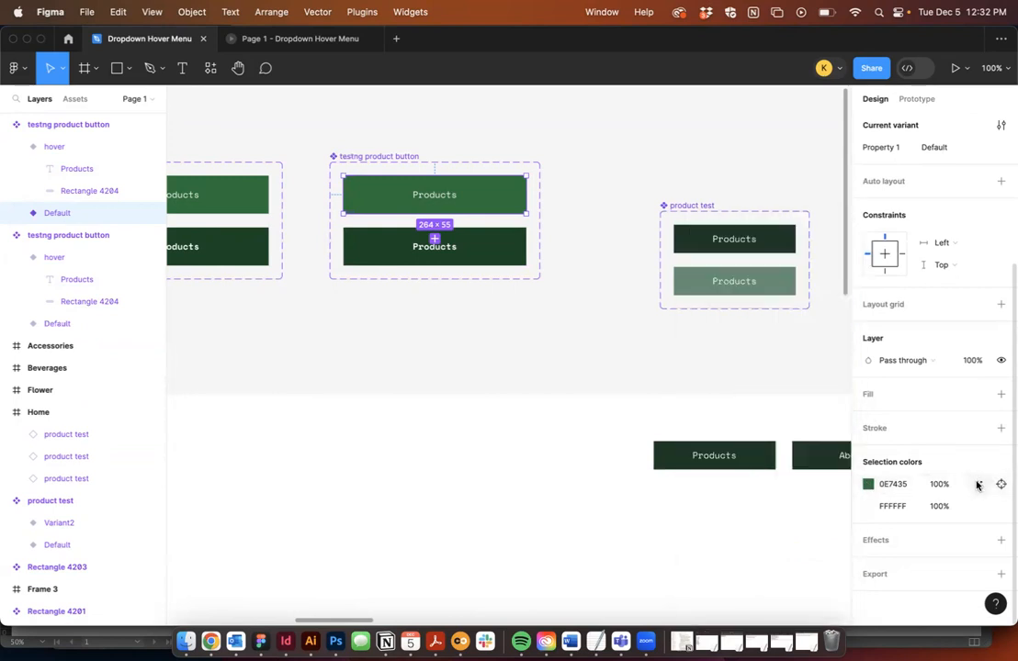
left_click(536, 318)
double_click(481, 190)
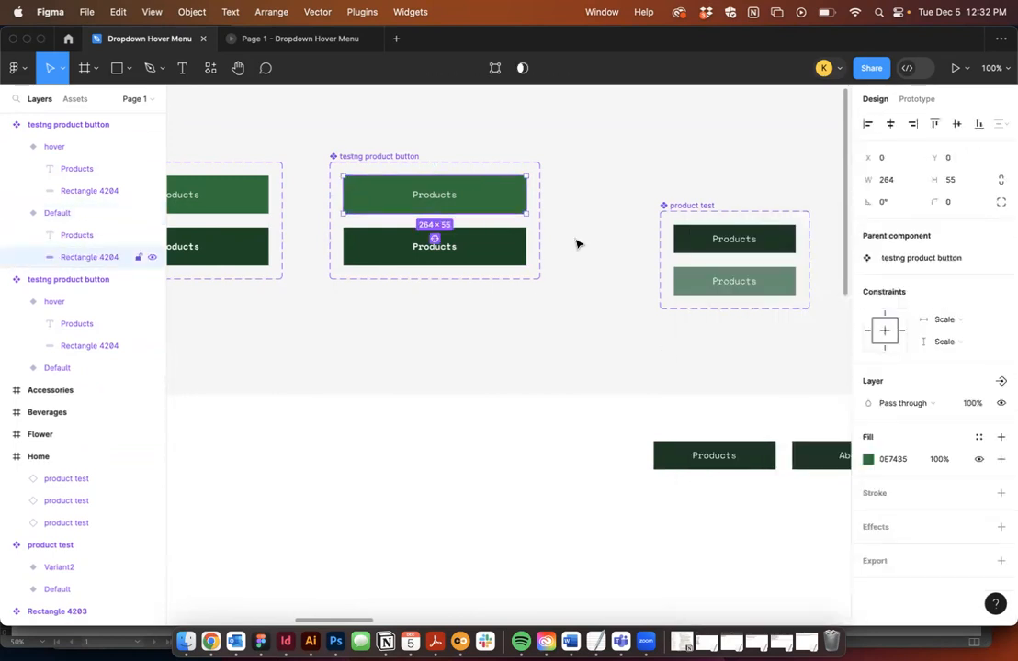
left_click(1000, 459)
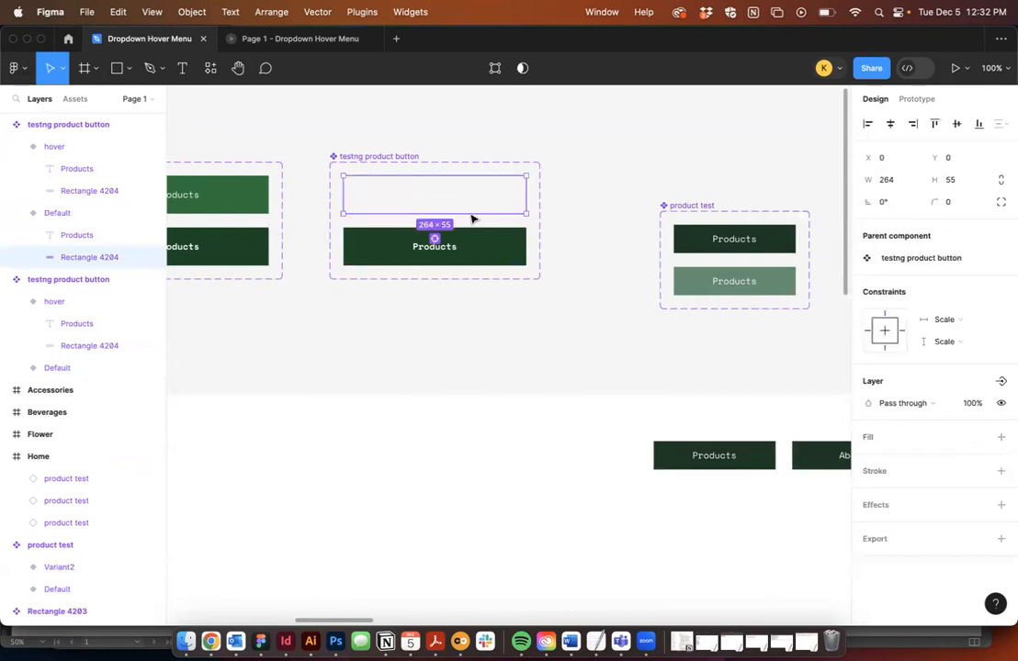
Step: Change the Products text in the copied set's Default variant from white to a near-black color
left_click(434, 194)
scroll(886, 504, "down", 3)
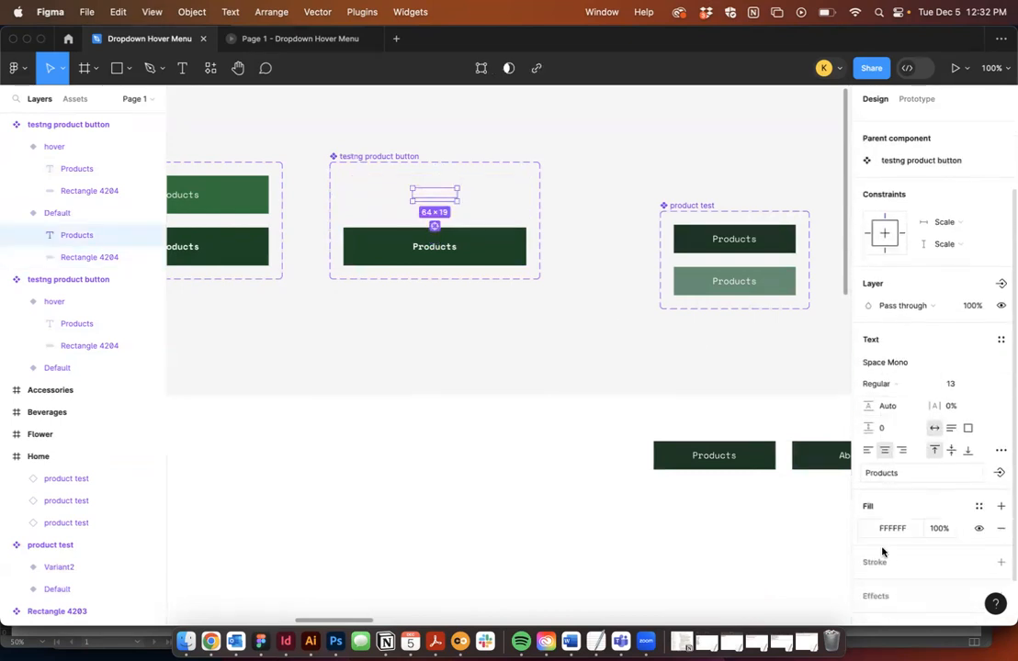
left_click(868, 531)
left_click(779, 432)
left_click(609, 346)
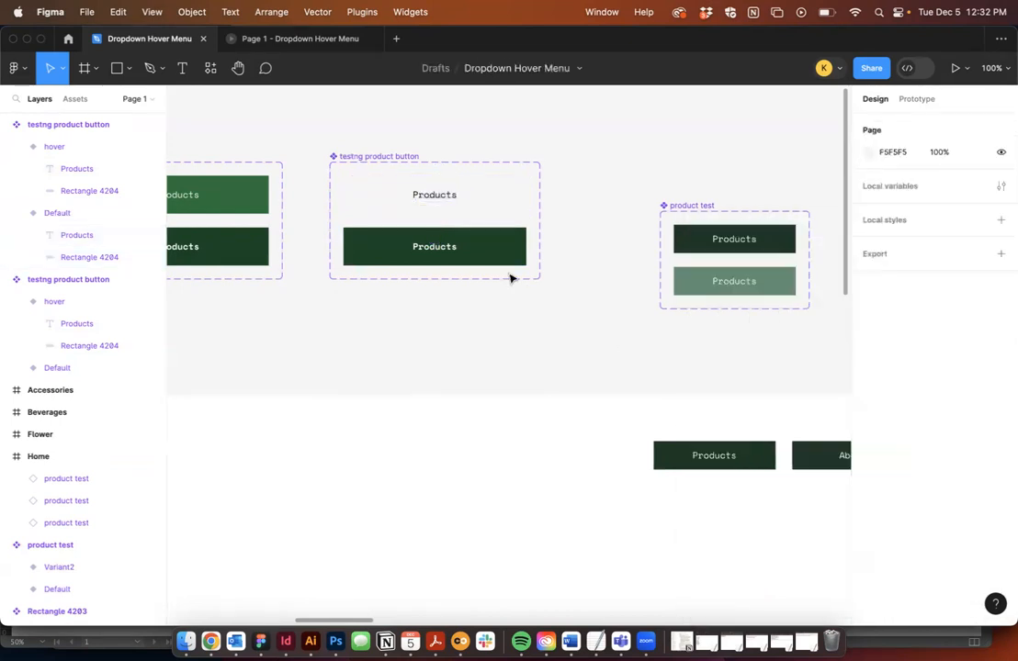
Step: Delete the copied testng product button component set
left_click(505, 248)
double_click(508, 246)
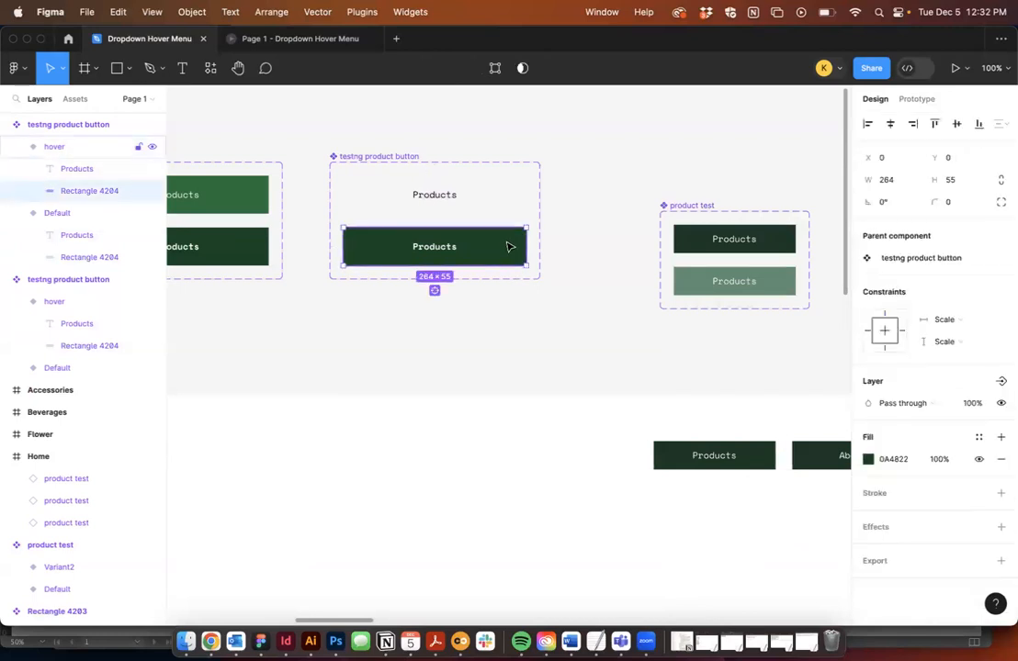
left_click(531, 321)
left_click(349, 152)
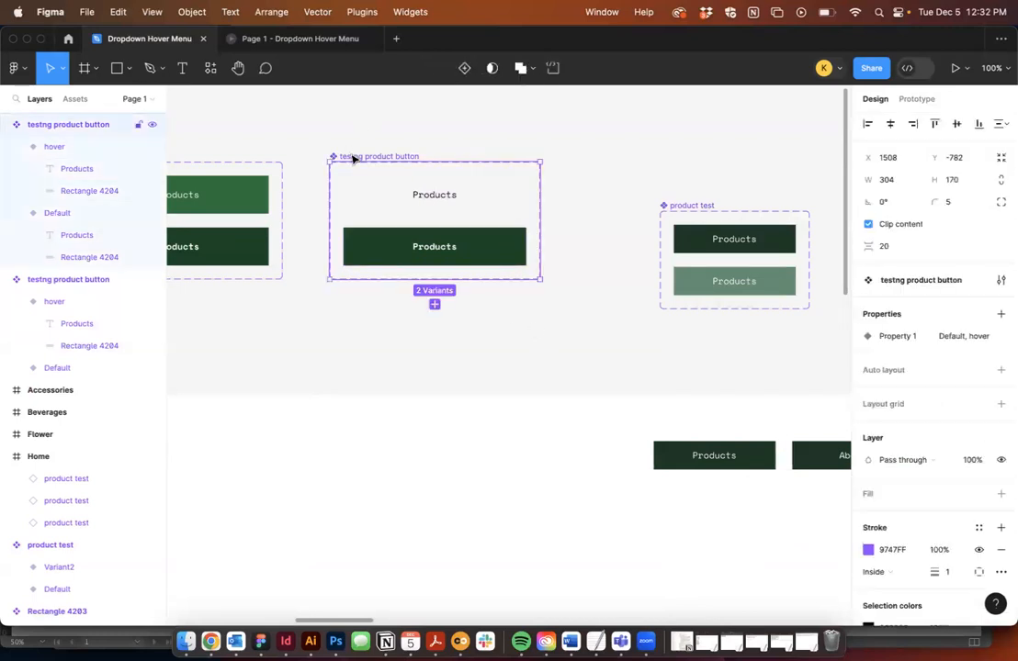
key("Delete")
scroll(468, 164, "left", 5)
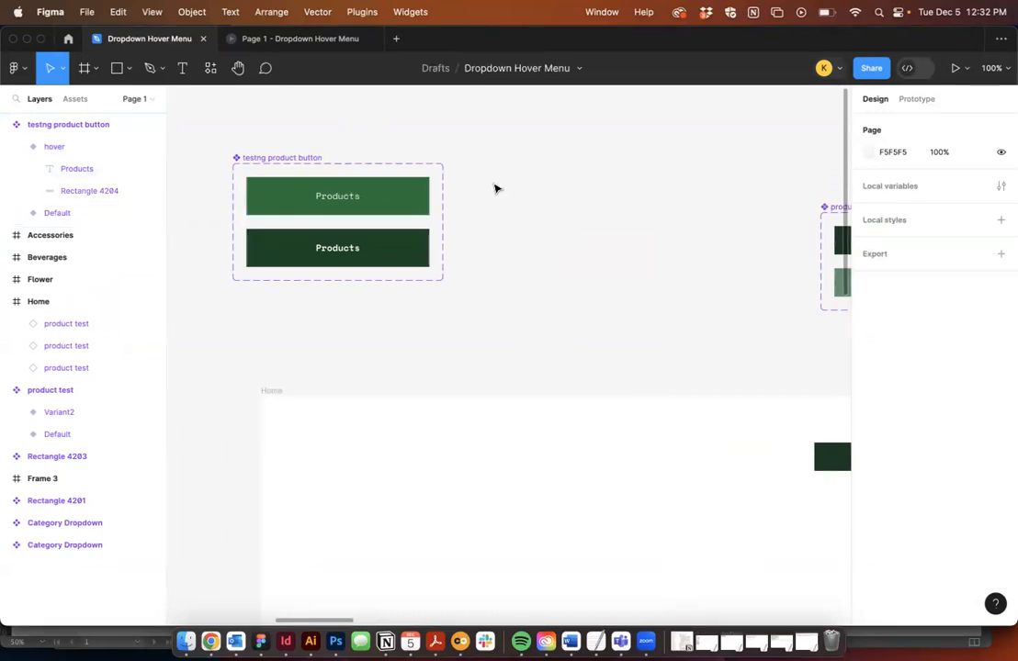
Step: Place an instance of testng product button beside its component set and move the product test set farther down and right
left_click(75, 98)
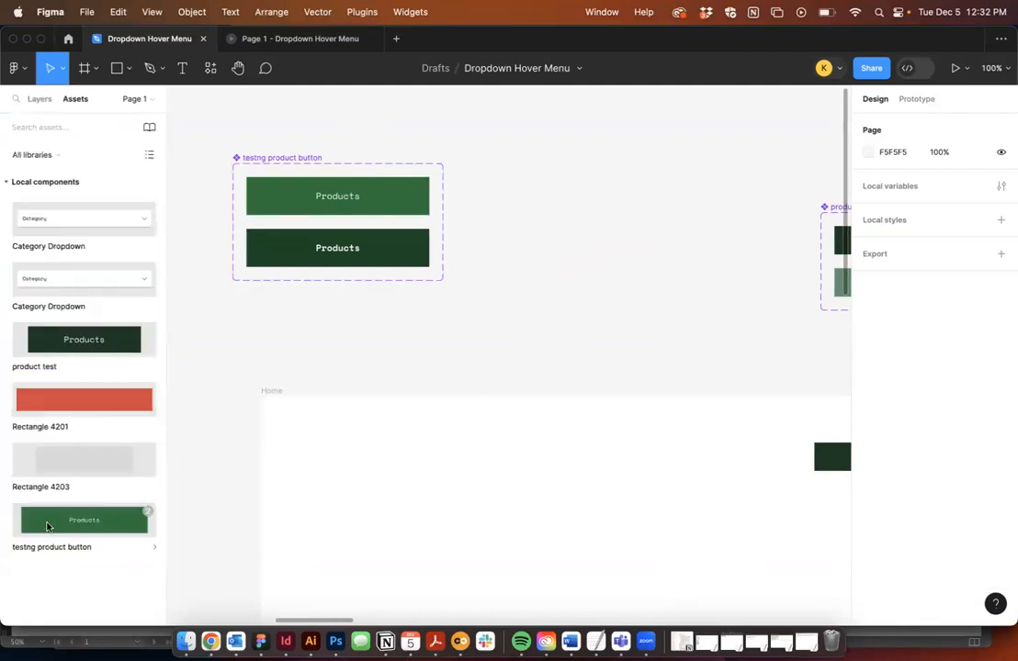
left_click_drag(40, 529, 501, 194)
scroll(450, 256, "right", 3)
left_click_drag(734, 214, 772, 283)
Step: Duplicate the Products button instance downward to form a gapless vertical stack of four buttons
left_click(524, 195)
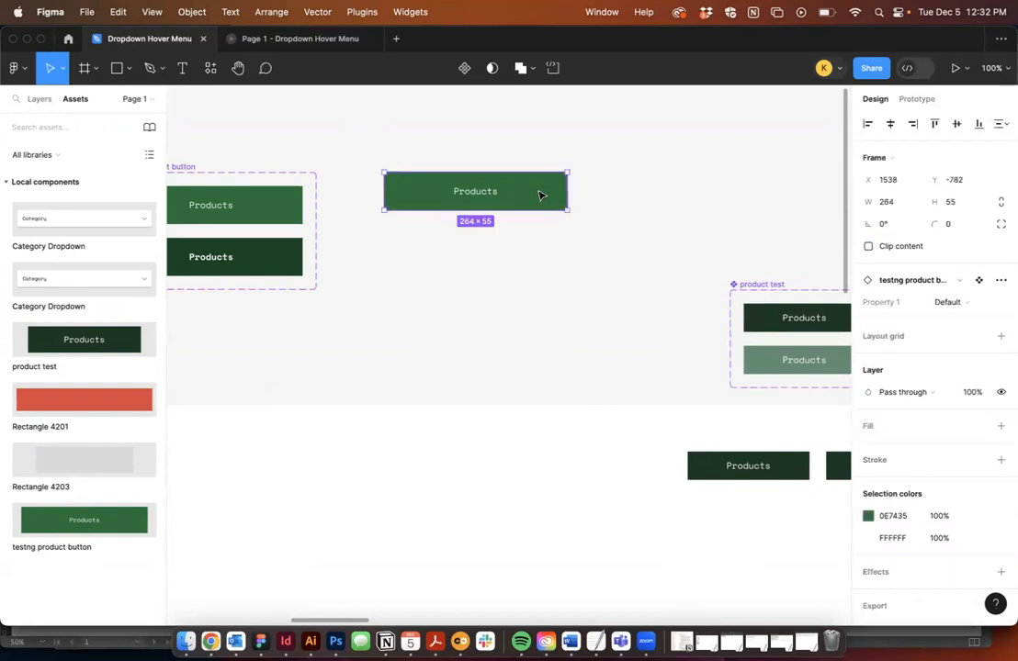
left_click_drag(514, 188, 557, 306)
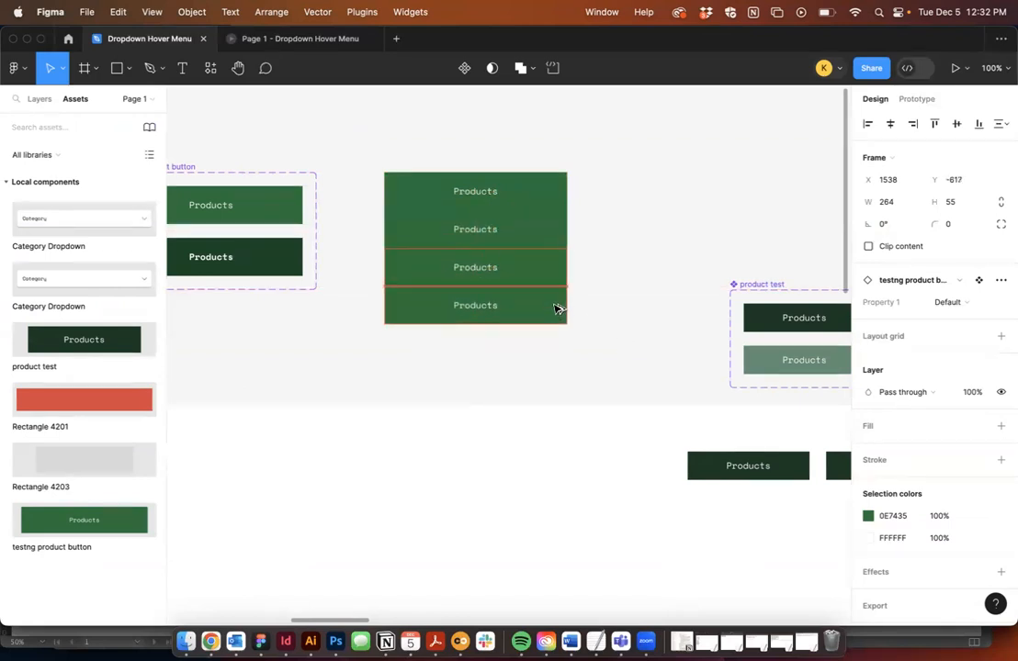
Step: Change the label of the second button in the stack from Products to Flower
double_click(475, 230)
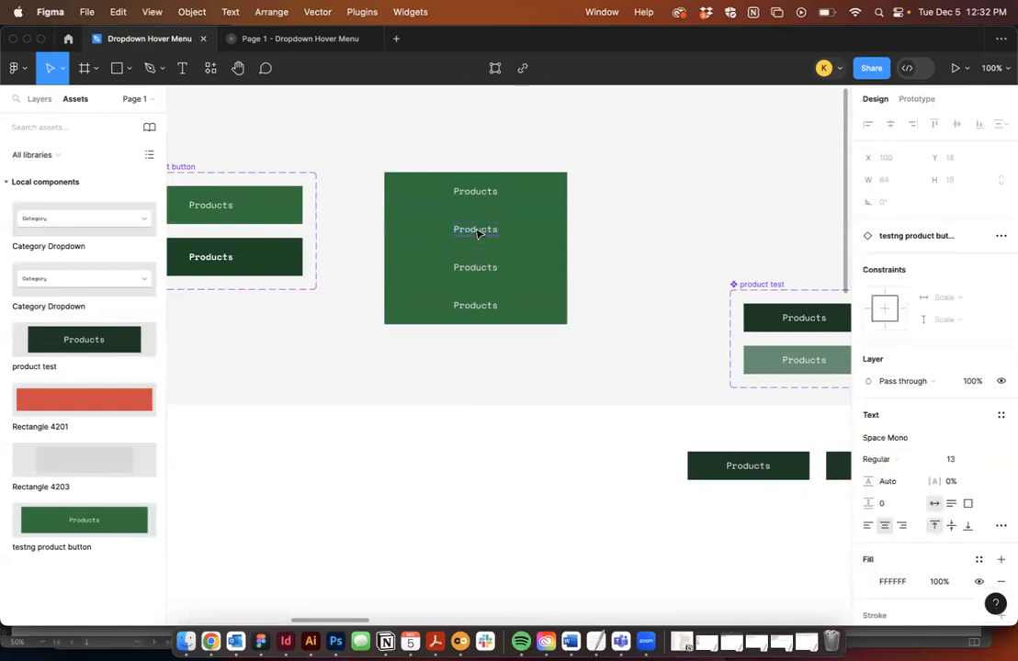
double_click(477, 233)
type("Flower")
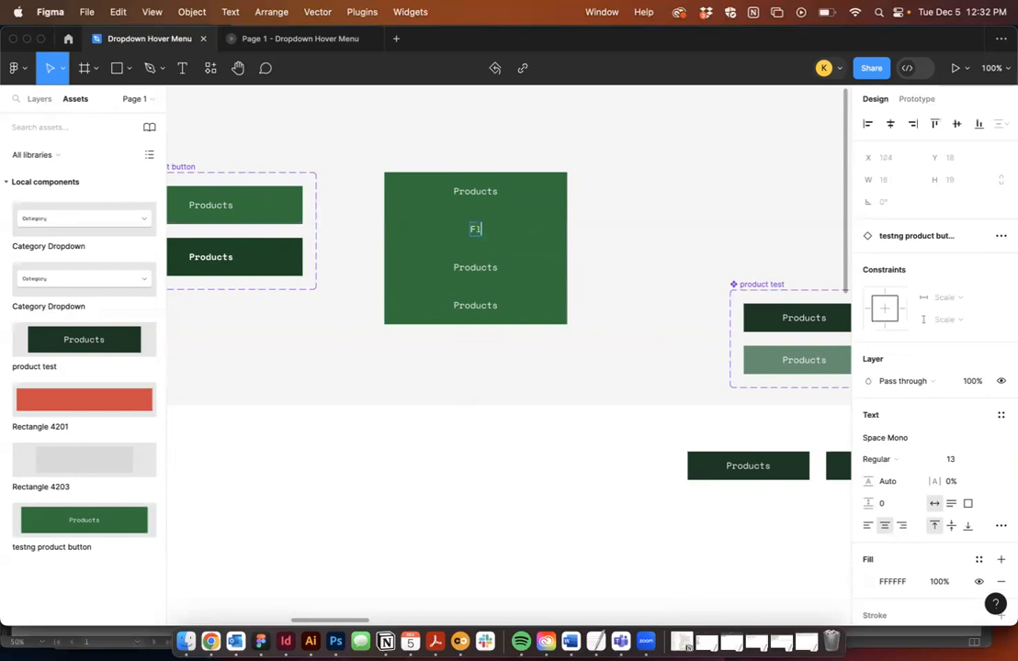
Step: Change the label of the third button in the stack to Beverages
double_click(475, 267)
type("V")
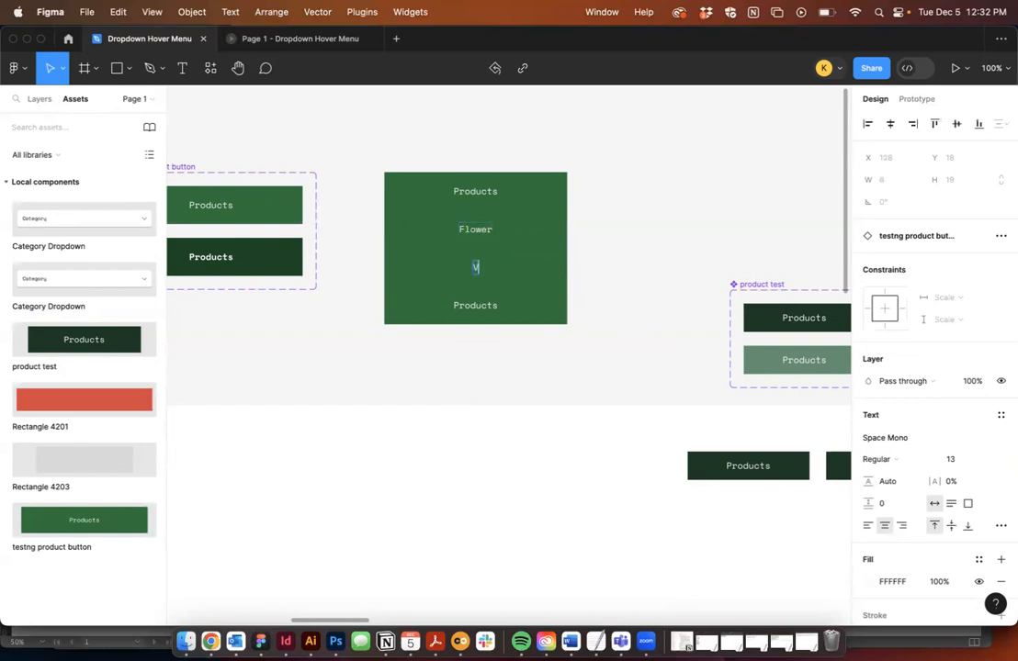
type("Beveragtes")
left_click(475, 267)
key("BackSpace")
key("BackSpace")
key("BackSpace")
key("BackSpace")
type("Beverages")
key("Escape")
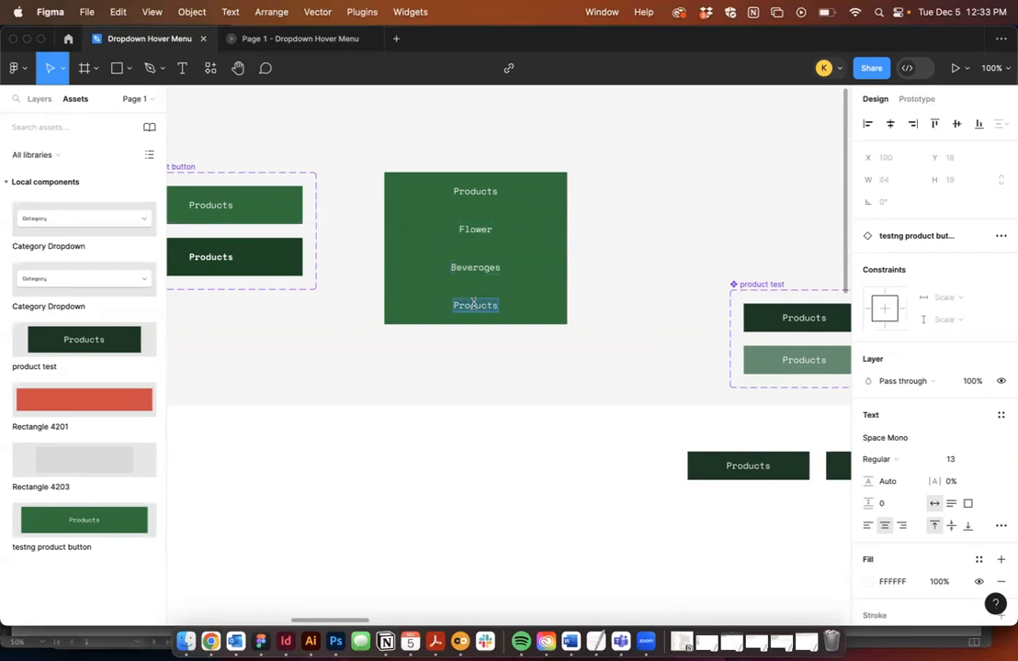
Step: Change the label of the fourth button in the stack to Accessories
type("Ac")
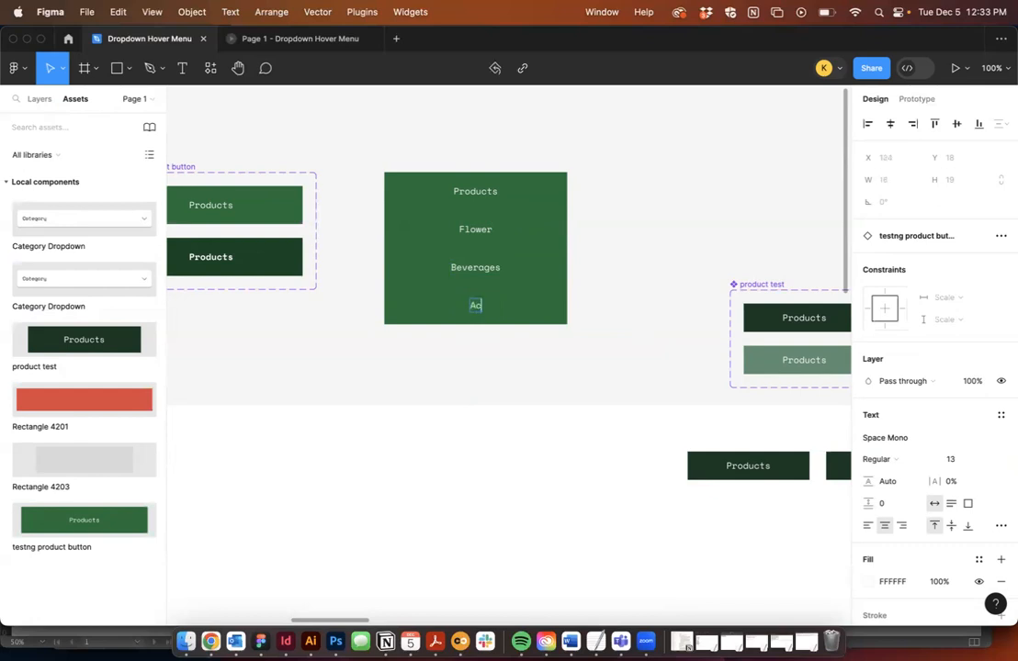
type("cessories")
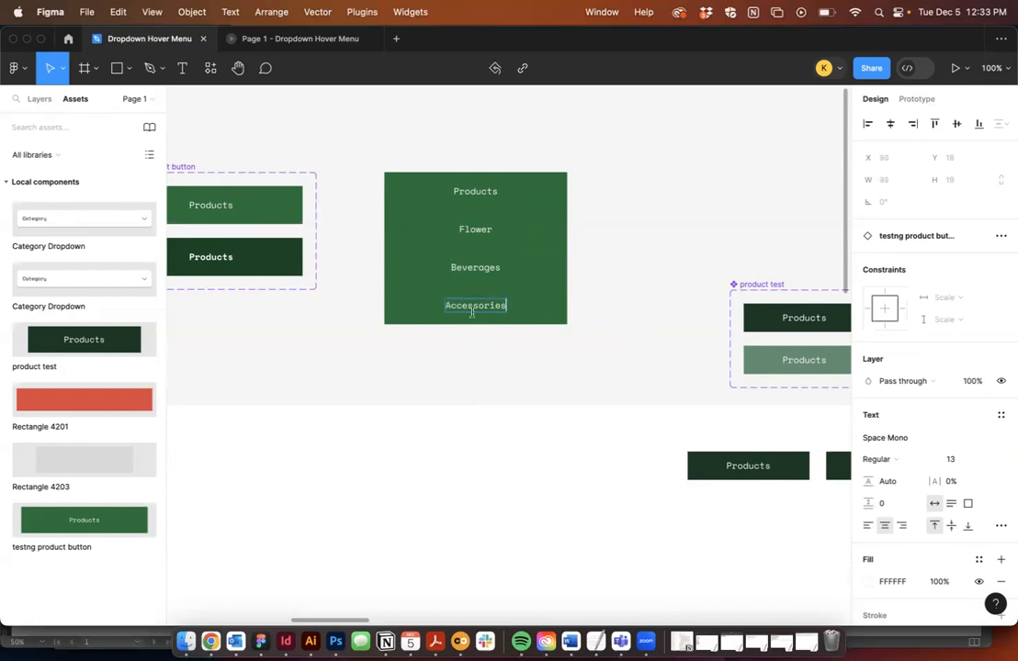
key("Escape")
Step: Group the four stacked menu buttons and wrap the group in a frame
left_click_drag(460, 356, 497, 332)
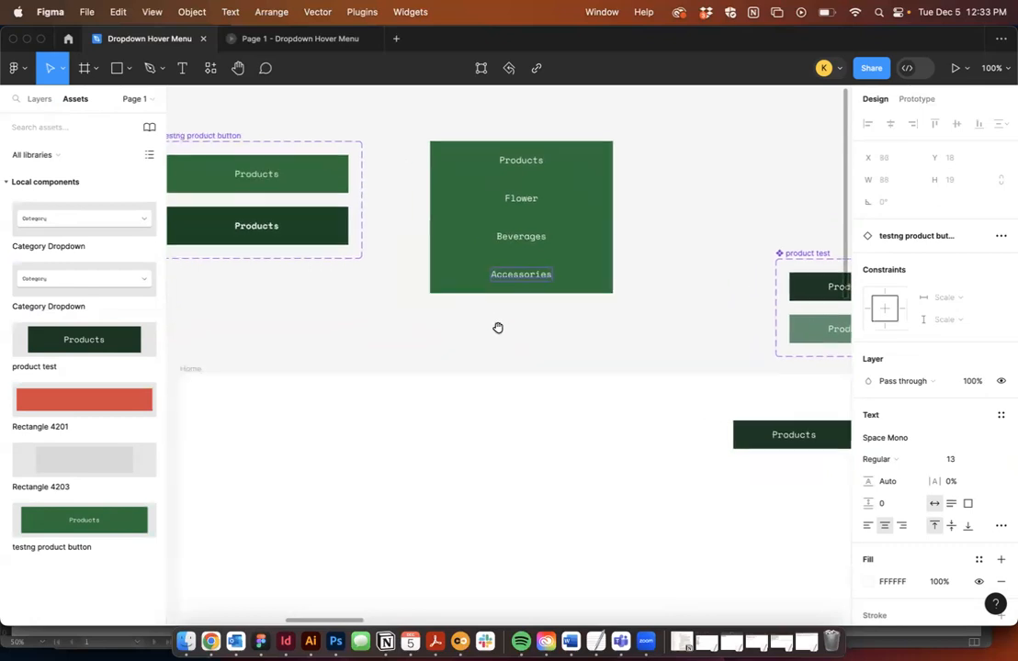
left_click(40, 98)
left_click(417, 116)
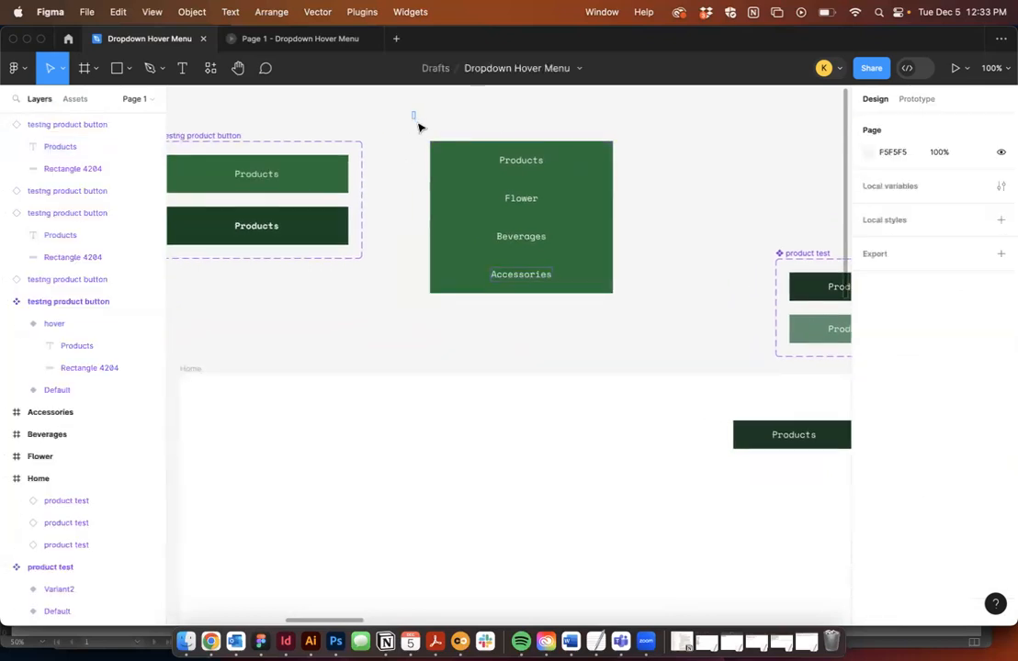
left_click_drag(418, 127, 614, 310)
key("super+g")
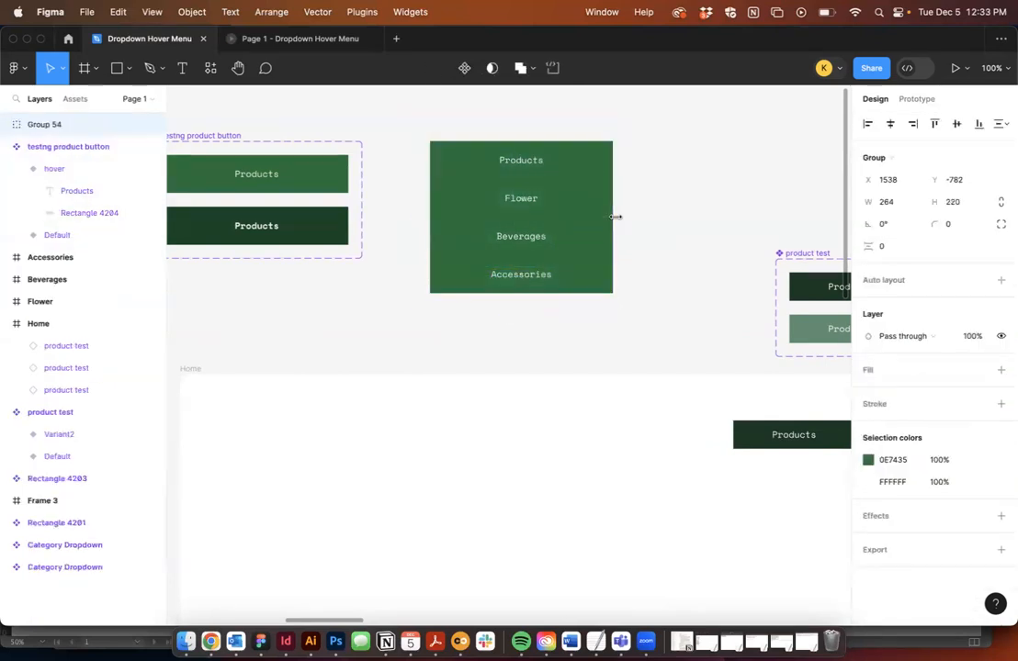
right_click(576, 156)
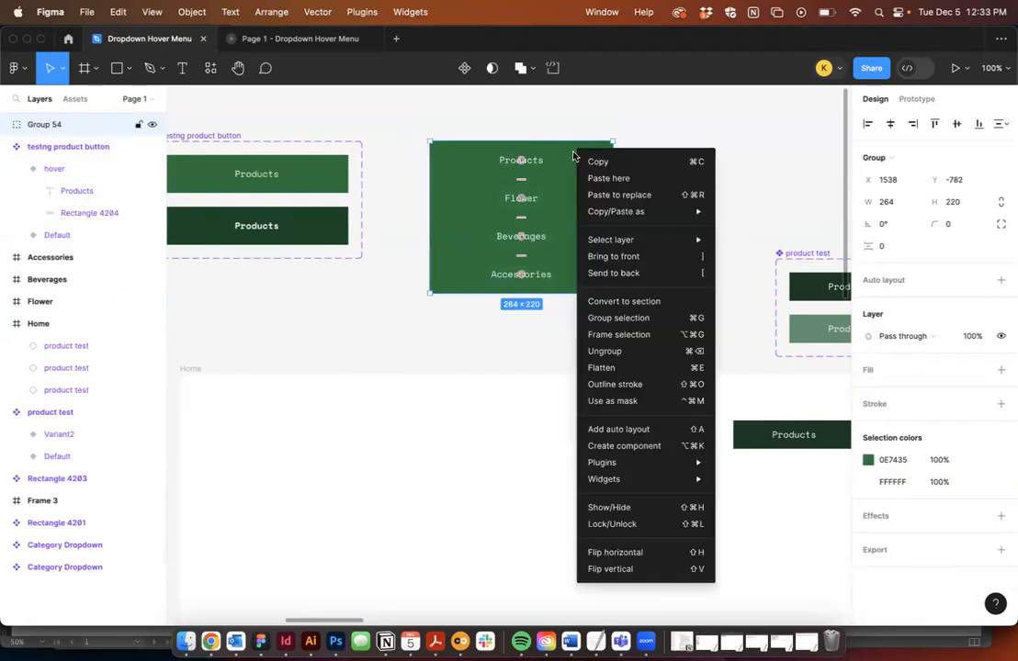
left_click(621, 336)
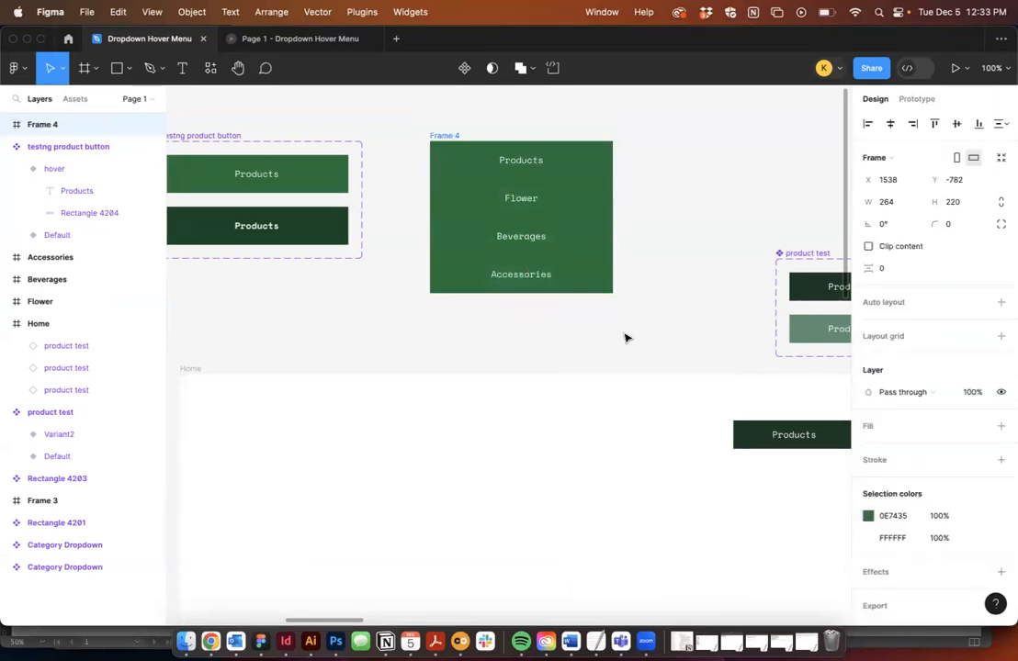
Step: Rename the frame around the stacked menu buttons to products dropdown
double_click(448, 135)
type("product")
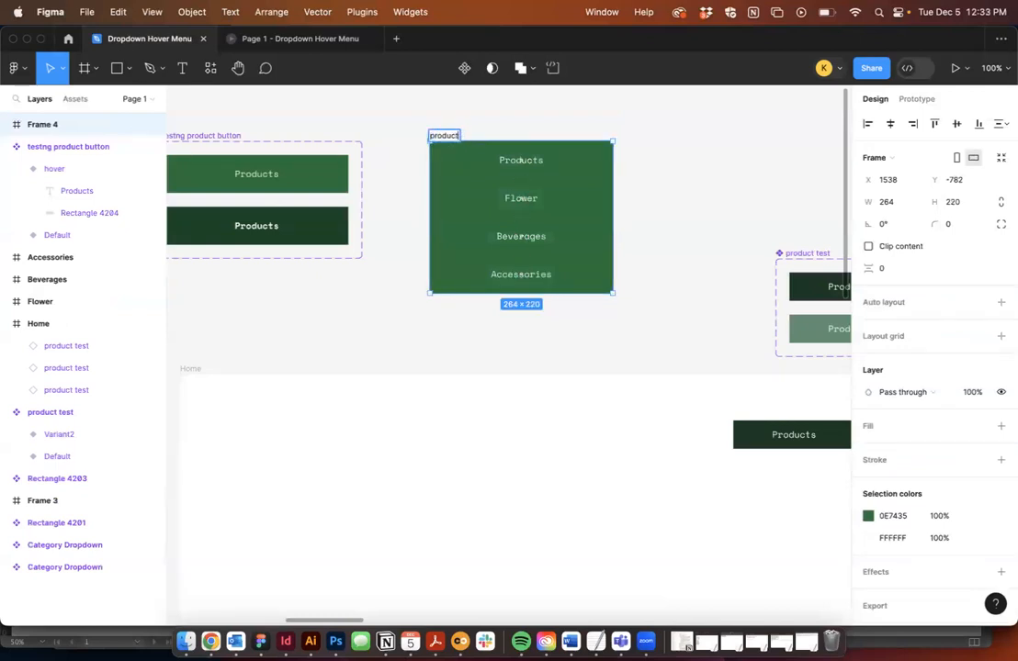
type("s dropdown")
left_click(685, 145)
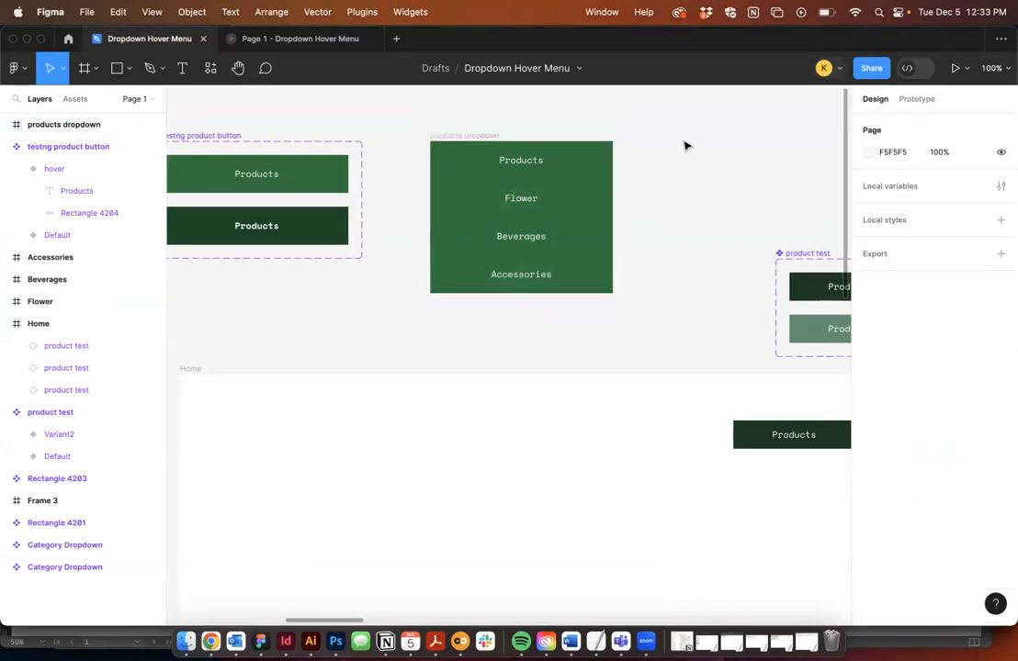
Step: Place an instance of the testng product button component in the upper-left area of the Home frame
key("super+minus")
scroll(683, 144, "down", 3)
scroll(683, 143, "right", 3)
left_click(395, 187)
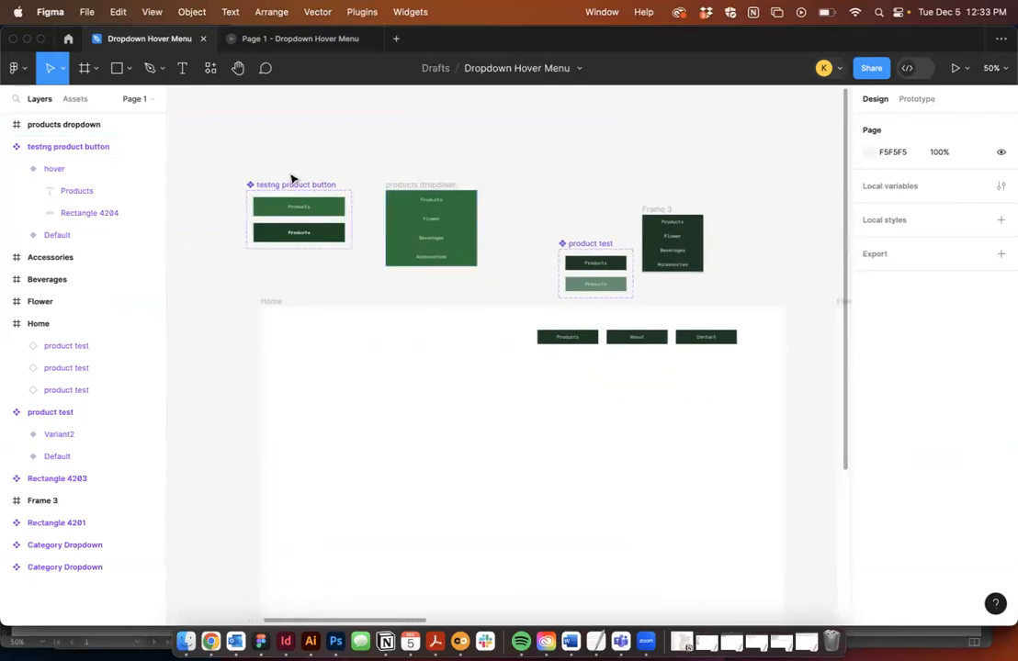
left_click(73, 99)
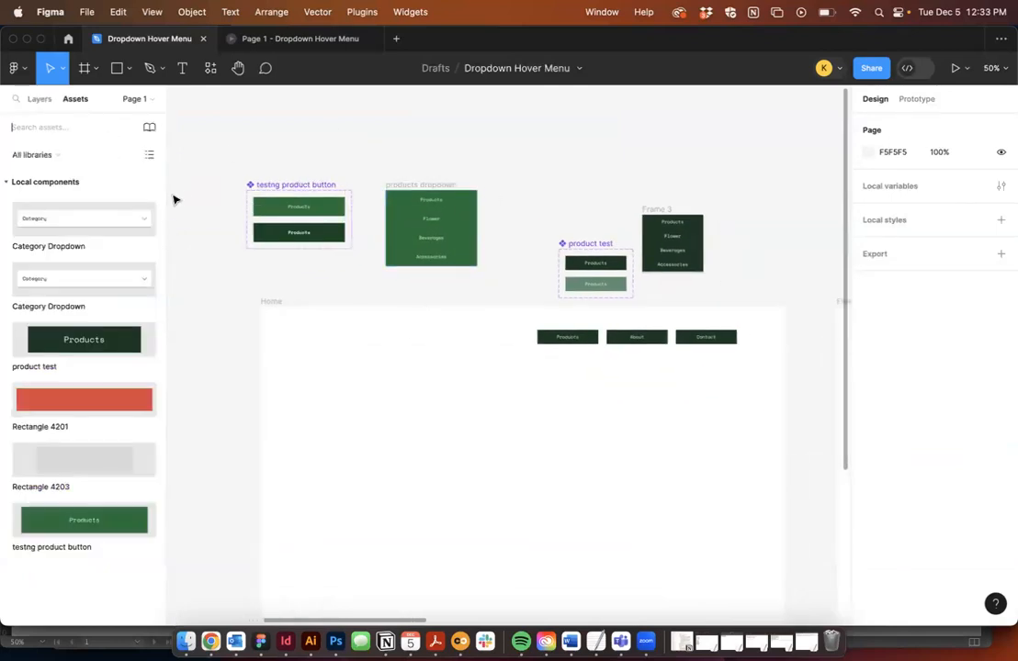
left_click_drag(48, 523, 331, 354)
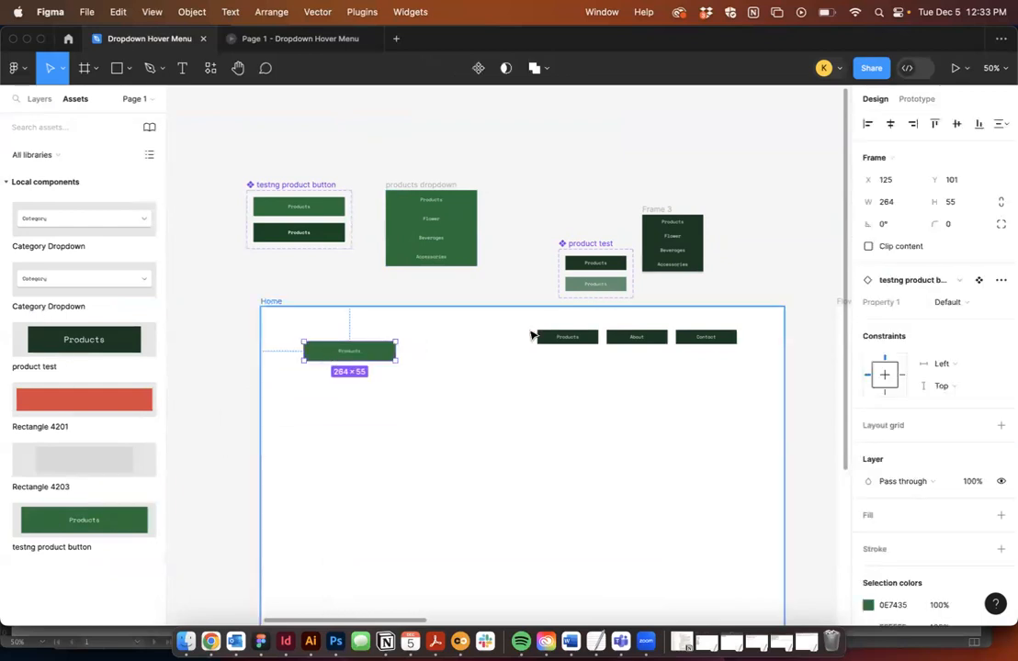
Step: Link the testng product button's Default variant to its hover variant with a While hovering, Change to interaction
scroll(510, 356, "up", 5)
left_click_drag(461, 366, 702, 225)
left_click_drag(474, 219, 463, 207)
left_click_drag(556, 174, 467, 307)
left_click(922, 97)
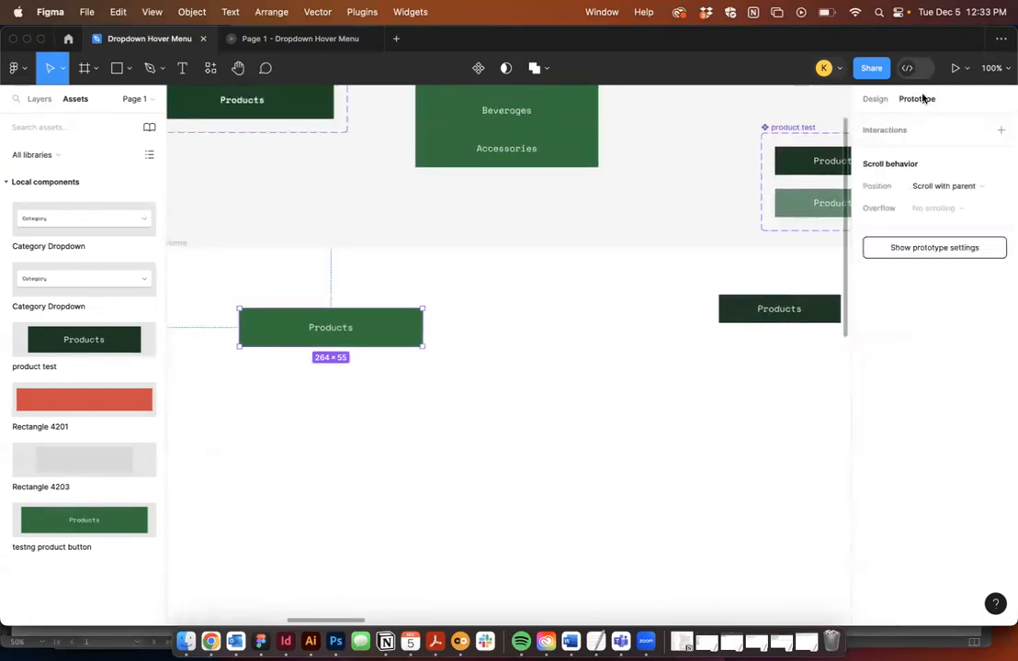
scroll(309, 283, "up", 5)
key("Escape")
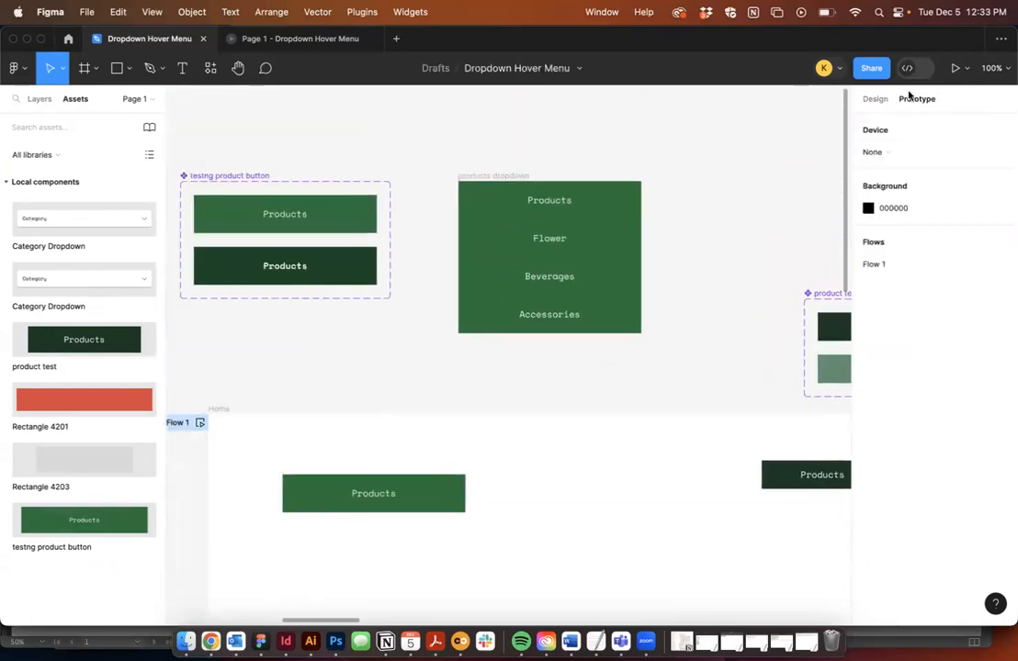
left_click(301, 199)
key("super+equal")
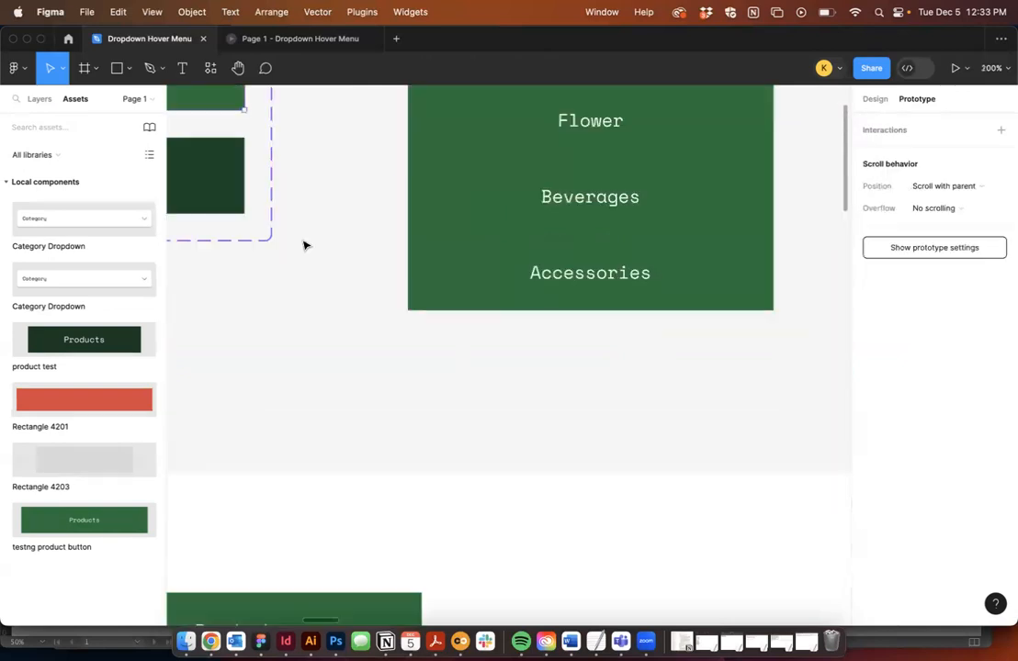
left_click_drag(304, 242, 641, 359)
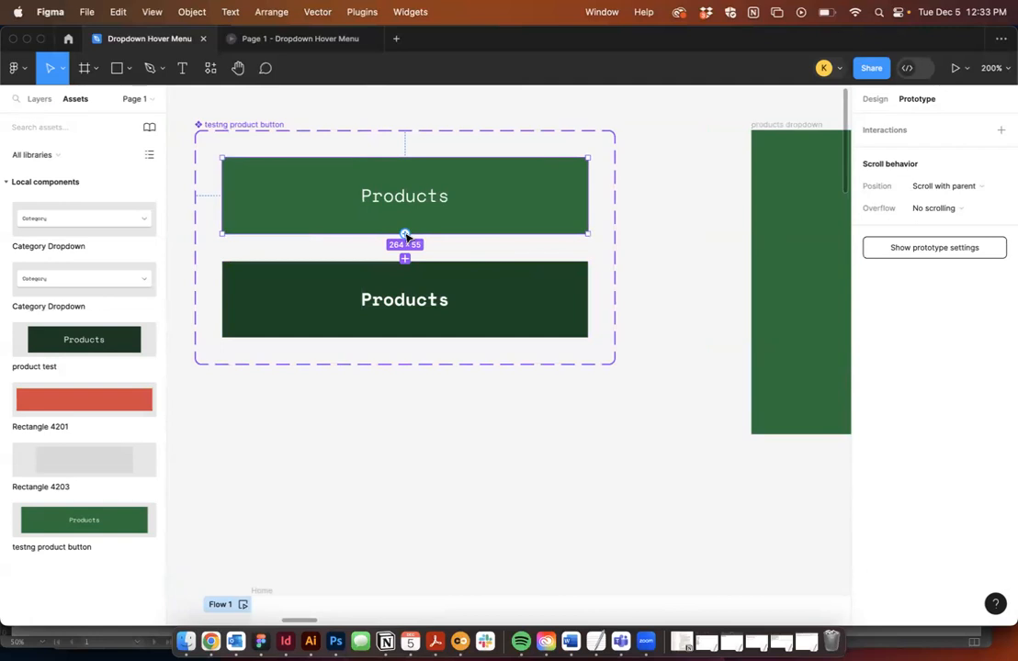
left_click_drag(407, 237, 412, 273)
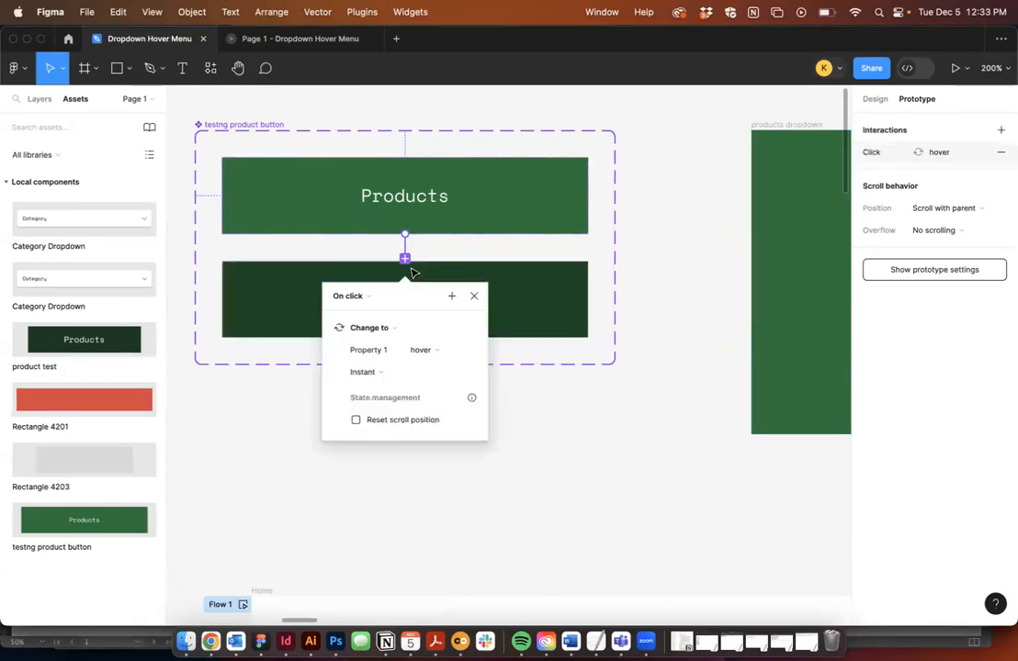
left_click(349, 296)
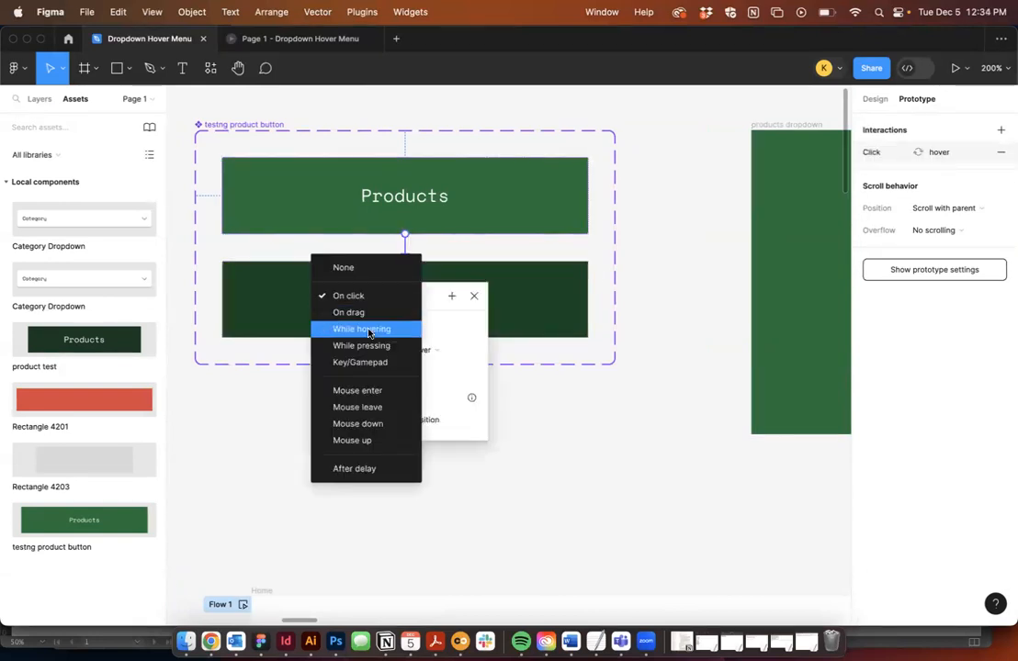
left_click(361, 329)
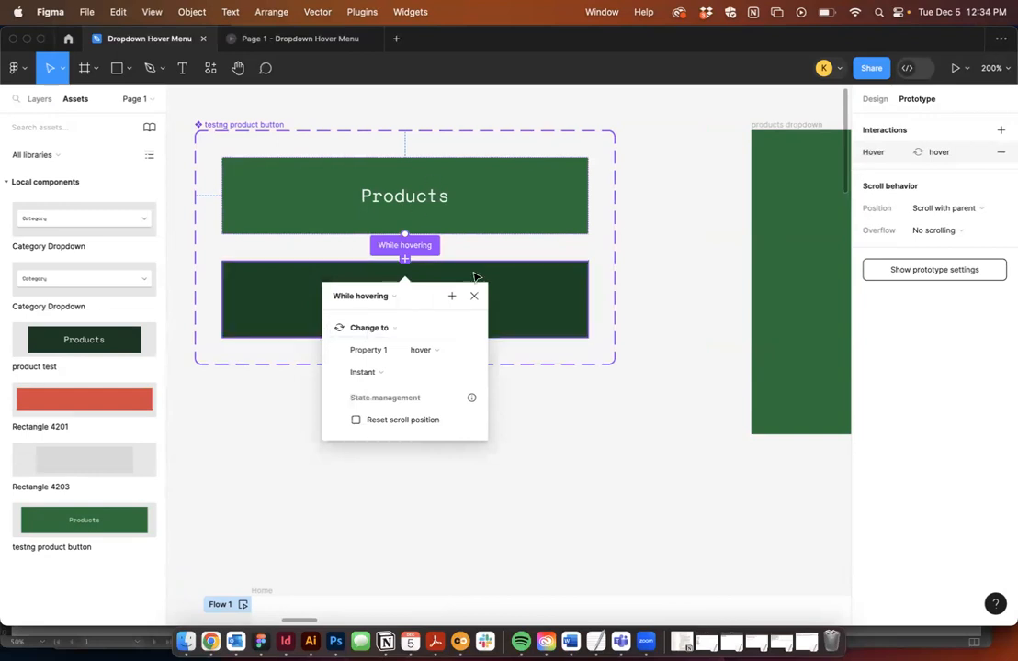
left_click(665, 206)
Step: Connect the green Products button on the Home frame to the products dropdown frame with a Mouse enter trigger
left_click_drag(694, 210, 394, 206)
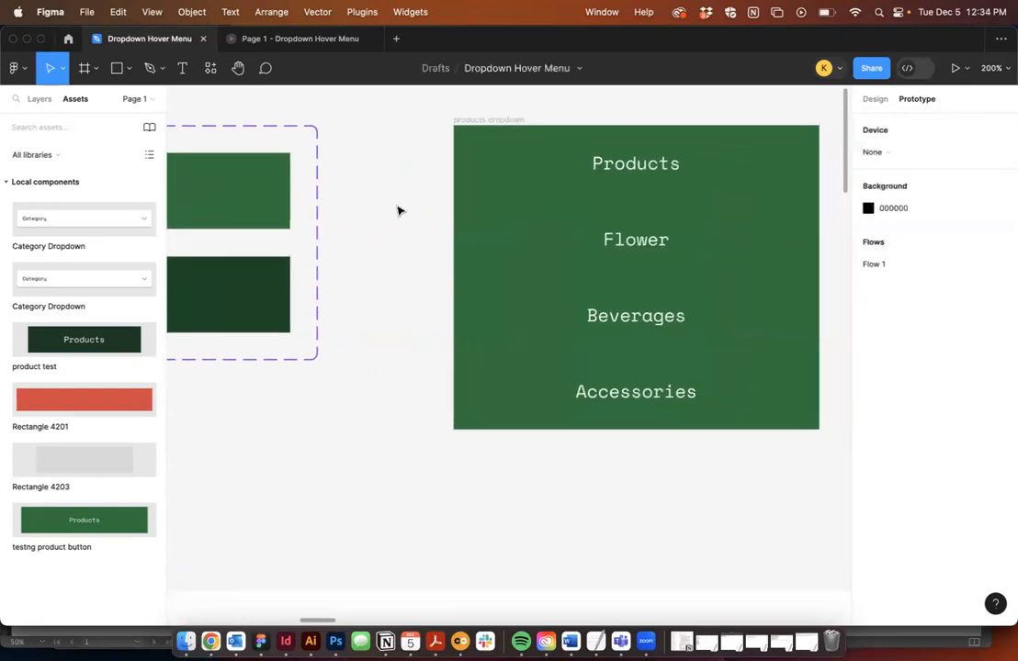
key("super+minus")
left_click_drag(456, 289, 355, 192)
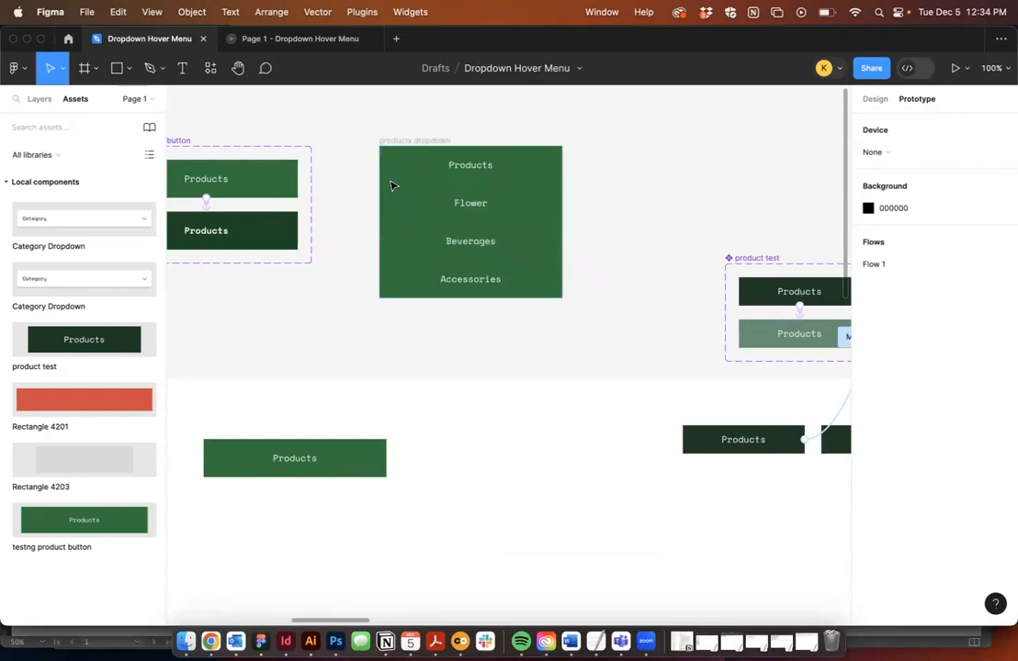
left_click(358, 468)
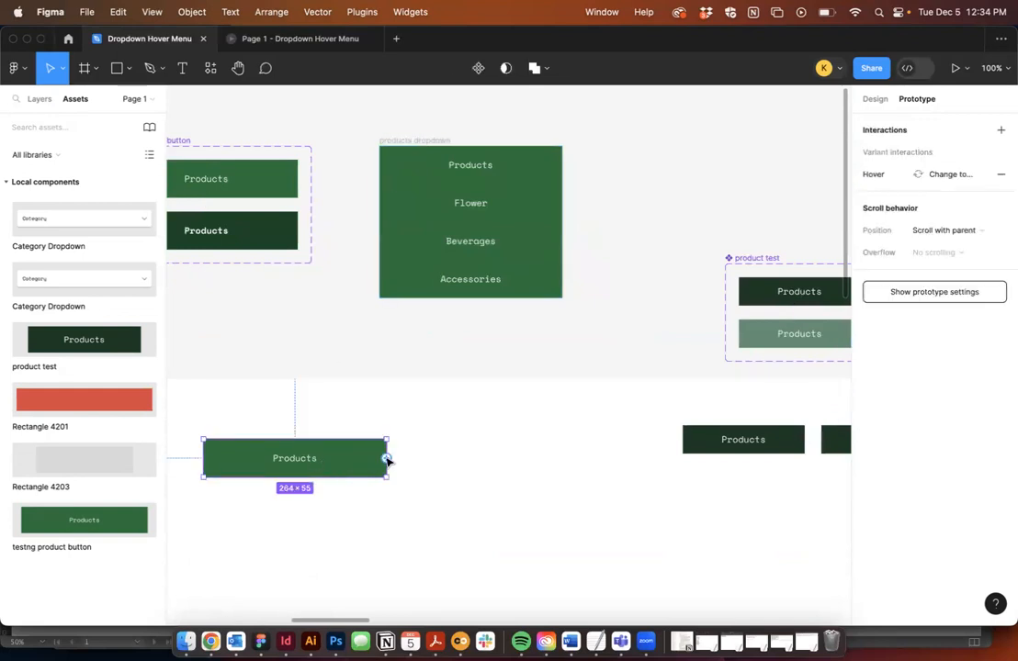
left_click_drag(387, 461, 393, 263)
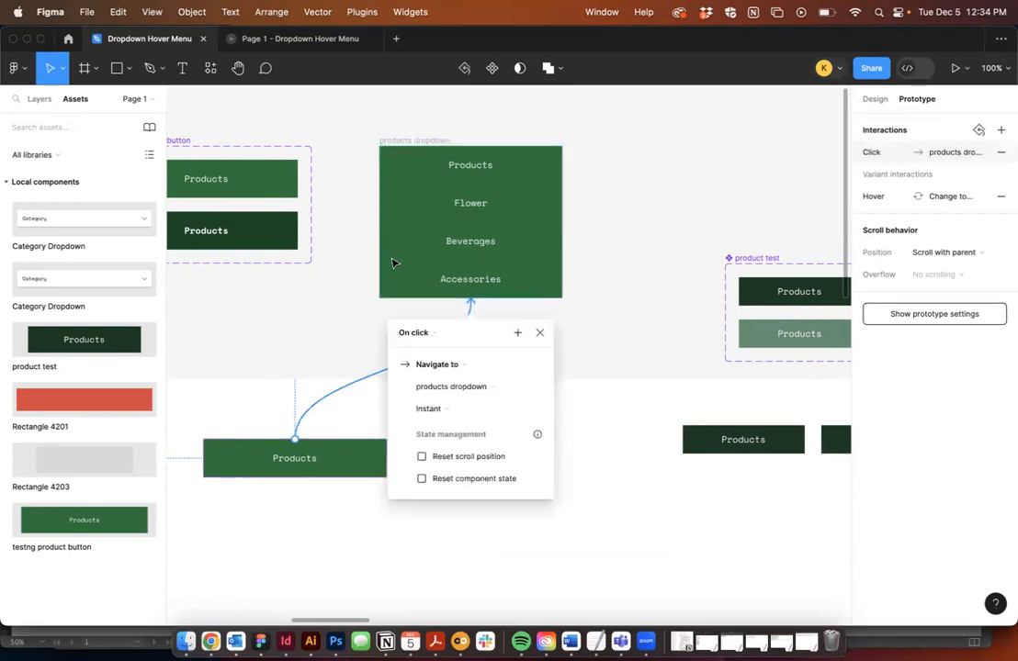
left_click(413, 332)
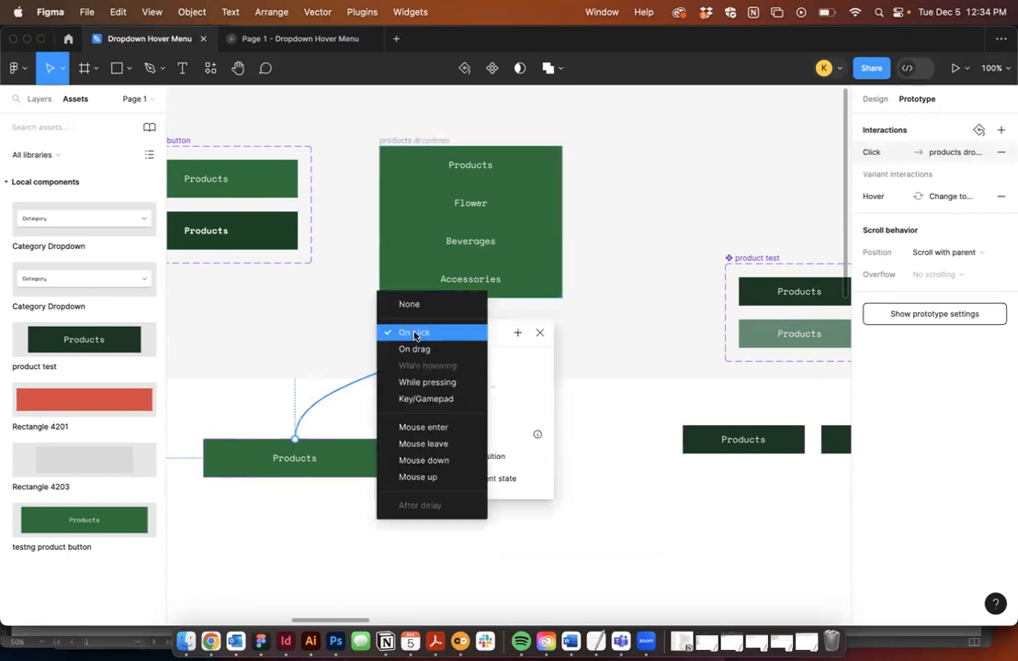
left_click(436, 428)
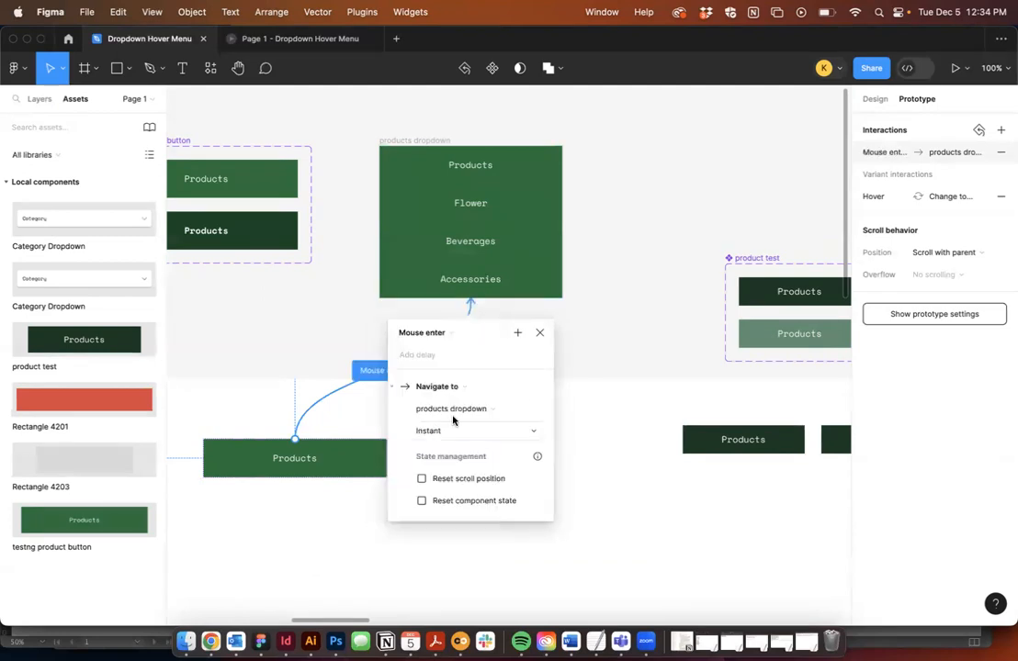
Step: Set the Mouse enter interaction to Open overlay with Manual position and enable Close when clicking outside
left_click(450, 386)
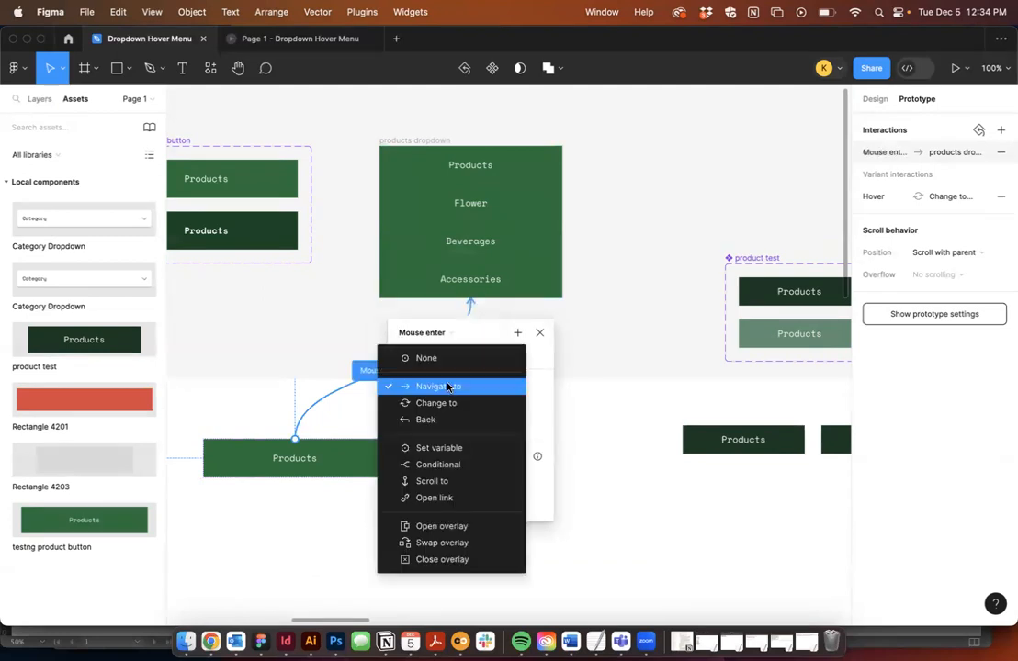
left_click(458, 530)
scroll(618, 303, "down", 5)
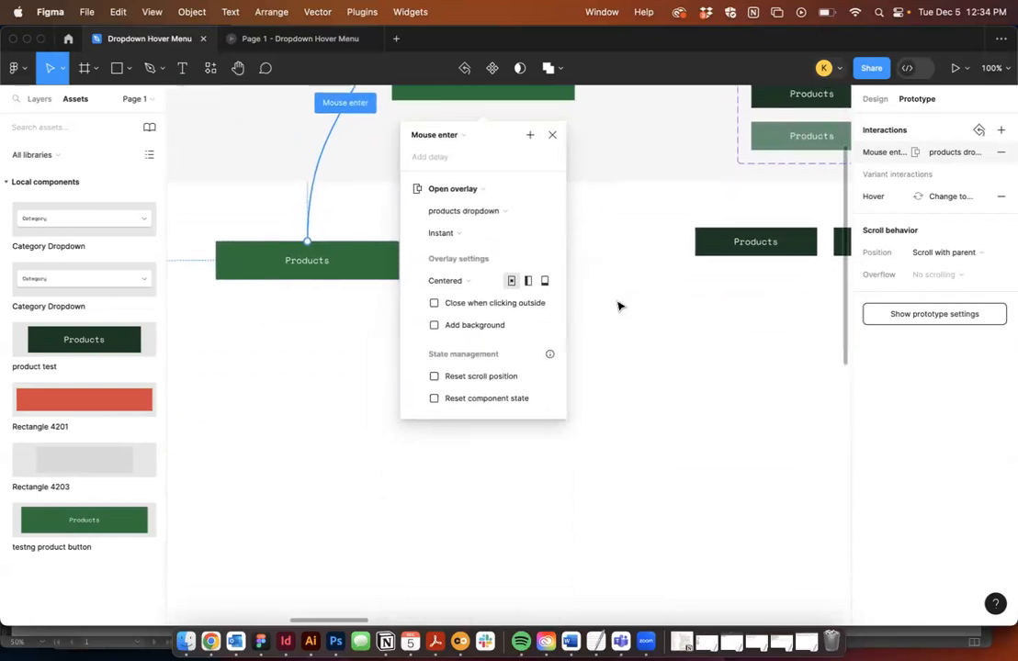
left_click(463, 286)
left_click(477, 412)
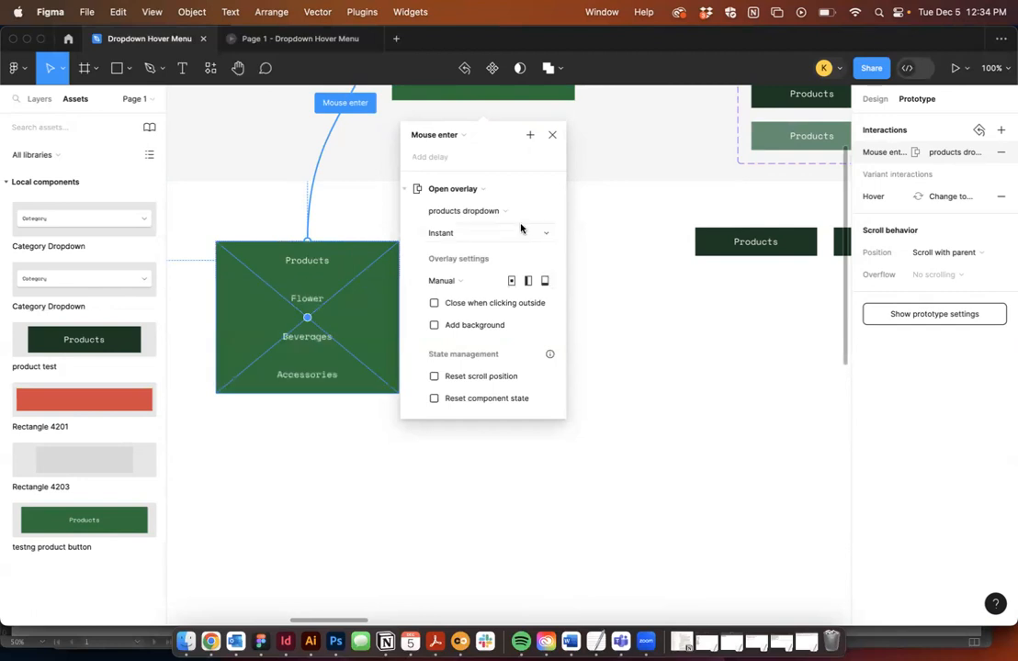
left_click(434, 304)
left_click(681, 370)
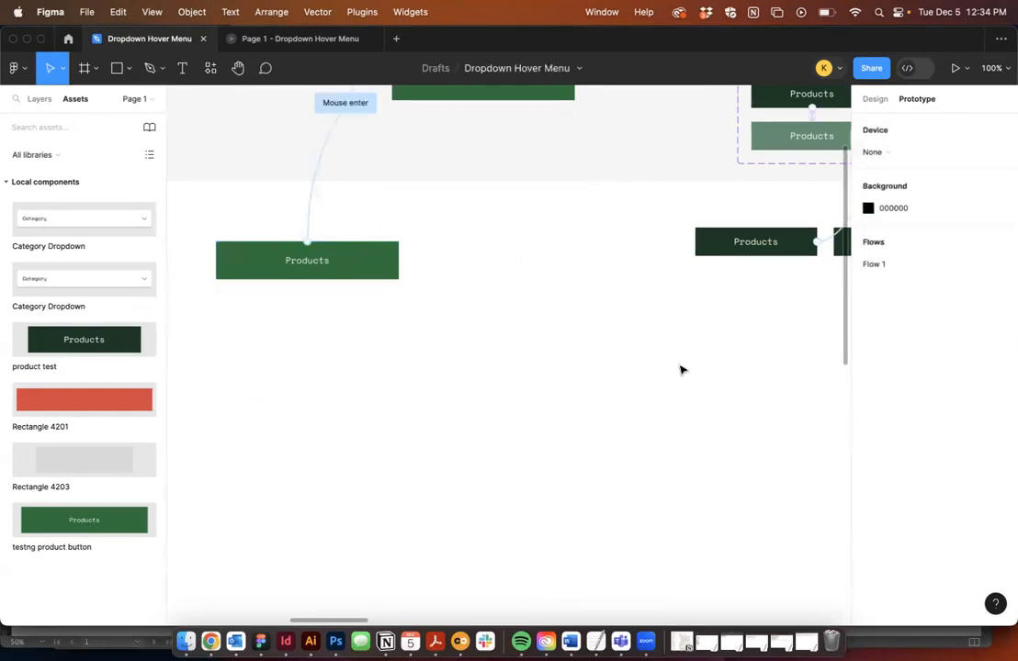
Step: Preview the prototype from the Home frame and test the hover behaviour of the green Products button and its dropdown
scroll(563, 291, "left", 3)
left_click(276, 186)
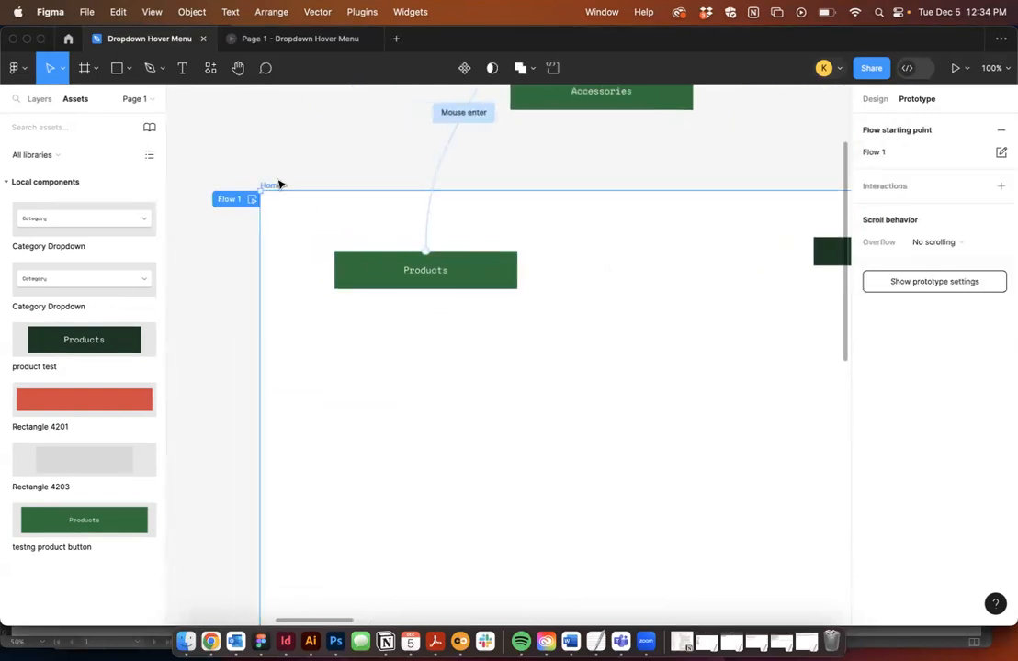
left_click(955, 68)
mouse_move(188, 134)
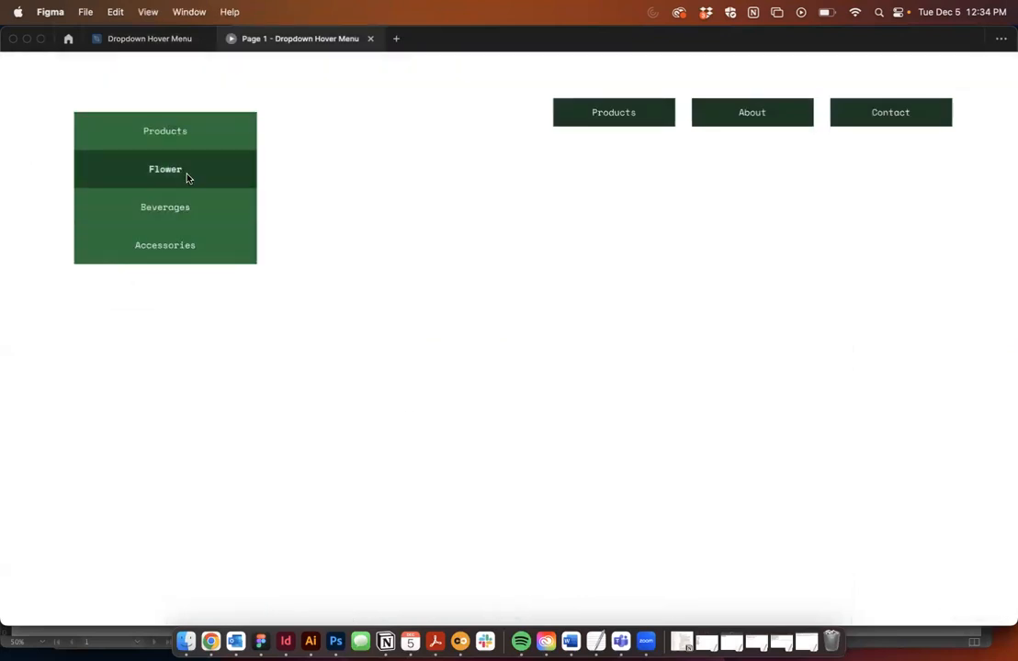
Step: Return to the design file and examine the prototype connections of the dark Frame 3 dropdown above the Home frame
left_click(170, 38)
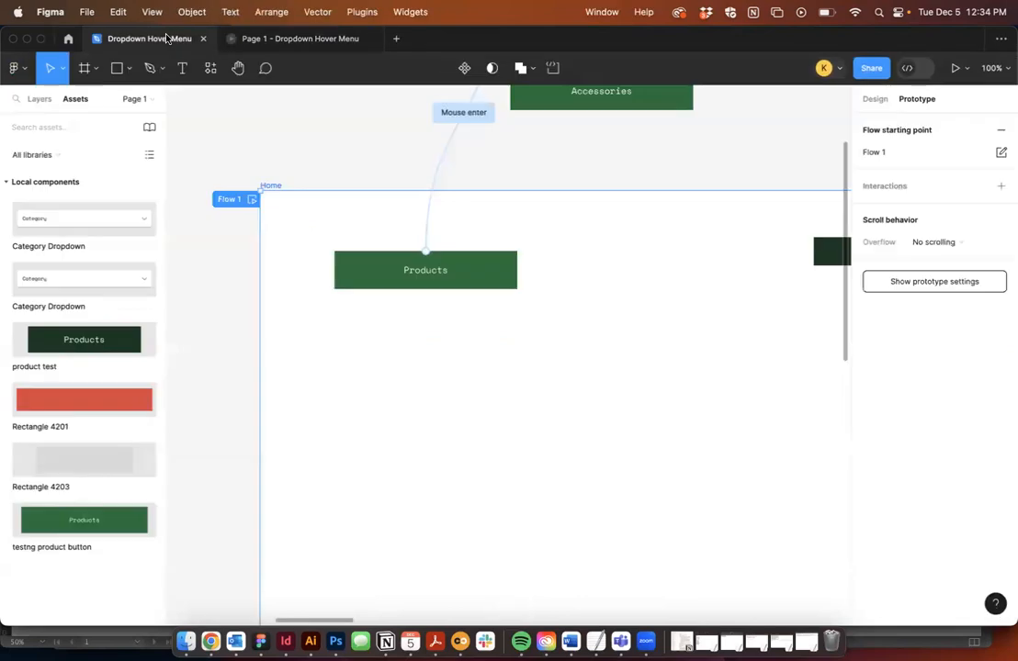
key("minus")
scroll(474, 176, "right", 5)
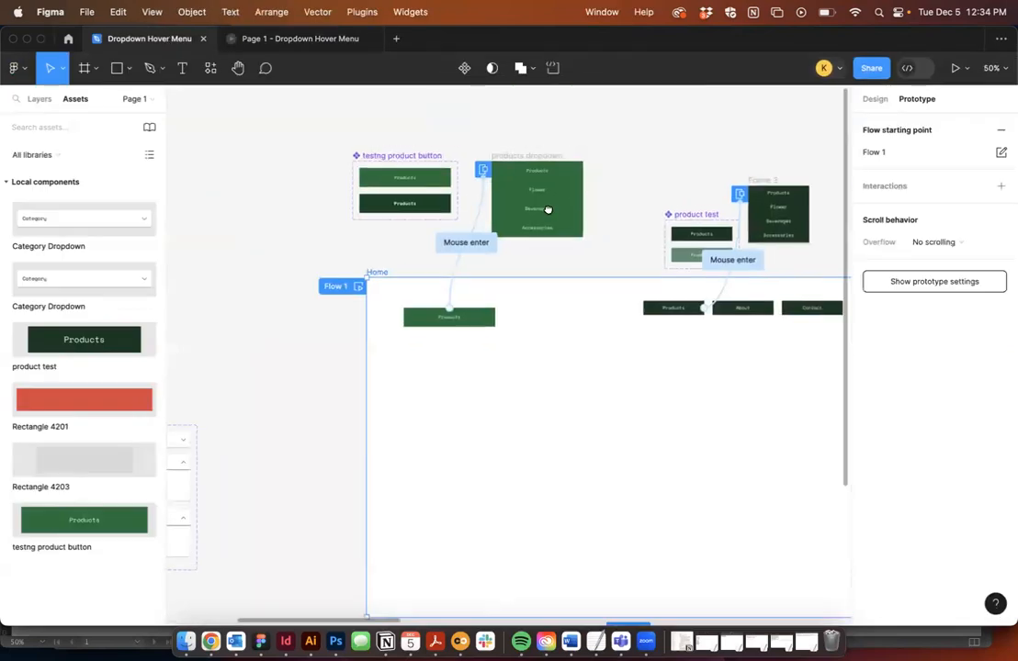
scroll(791, 317, "right", 3)
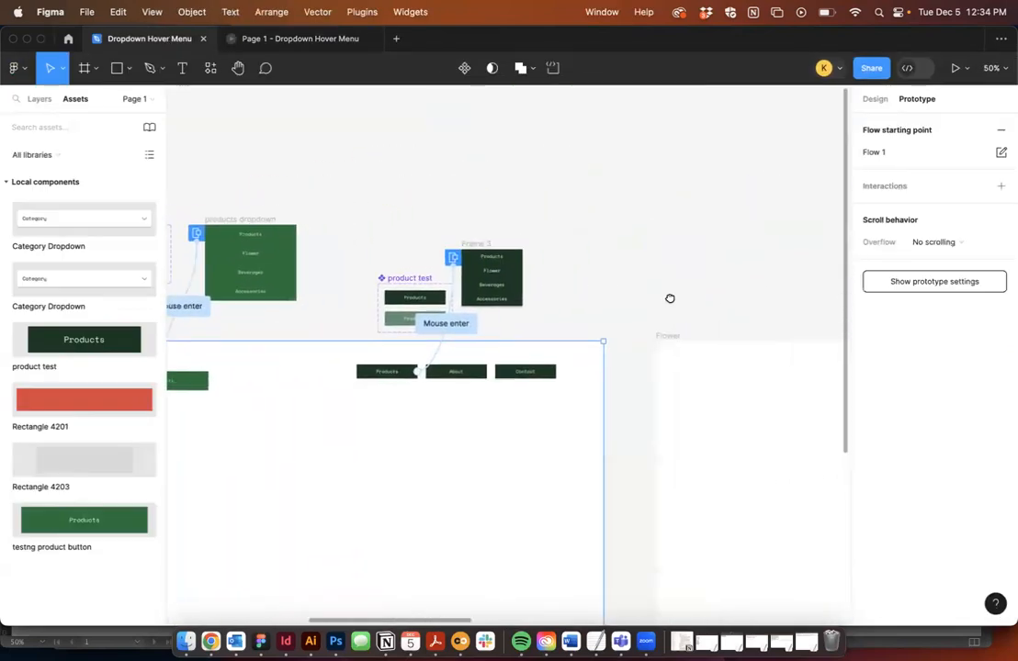
scroll(671, 295, "down", 2)
left_click(266, 214)
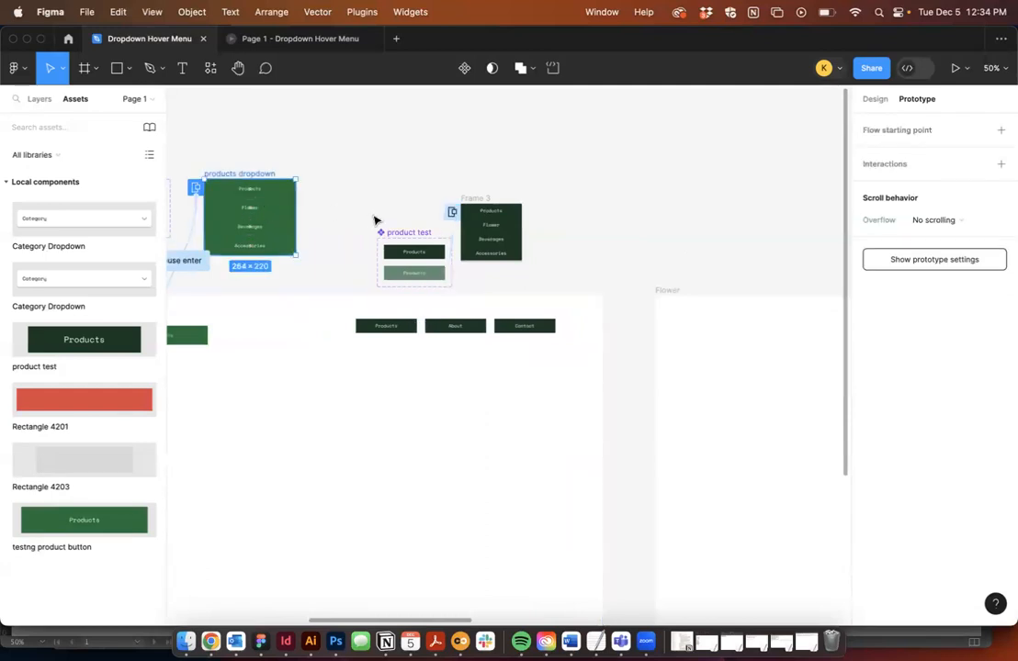
left_click_drag(575, 198, 477, 186)
key("shift+0")
left_click_drag(568, 239, 762, 394)
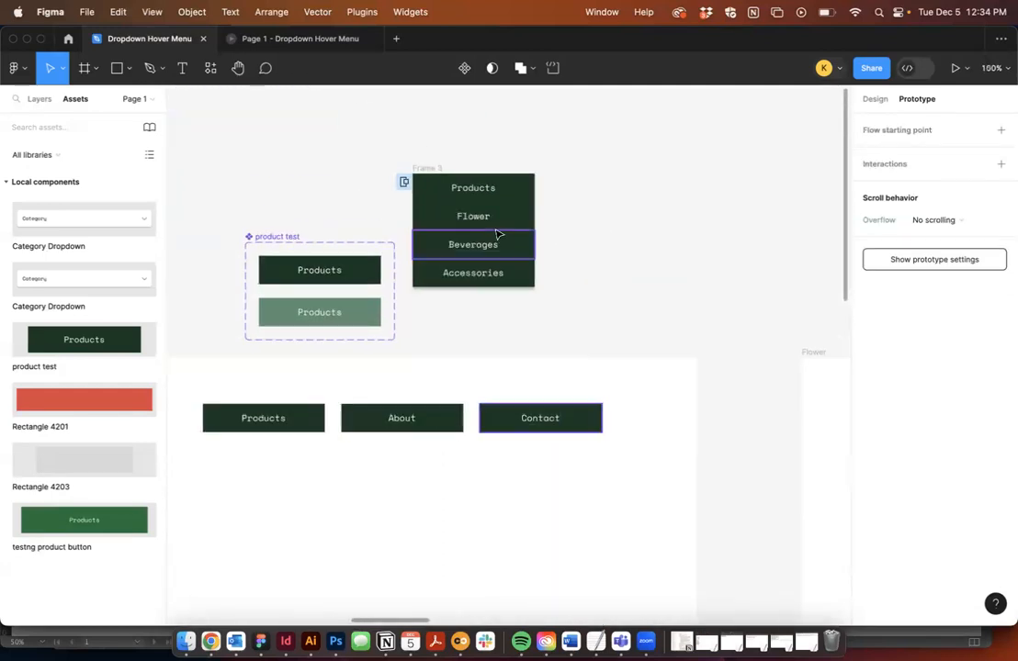
left_click(425, 169)
left_click(526, 138)
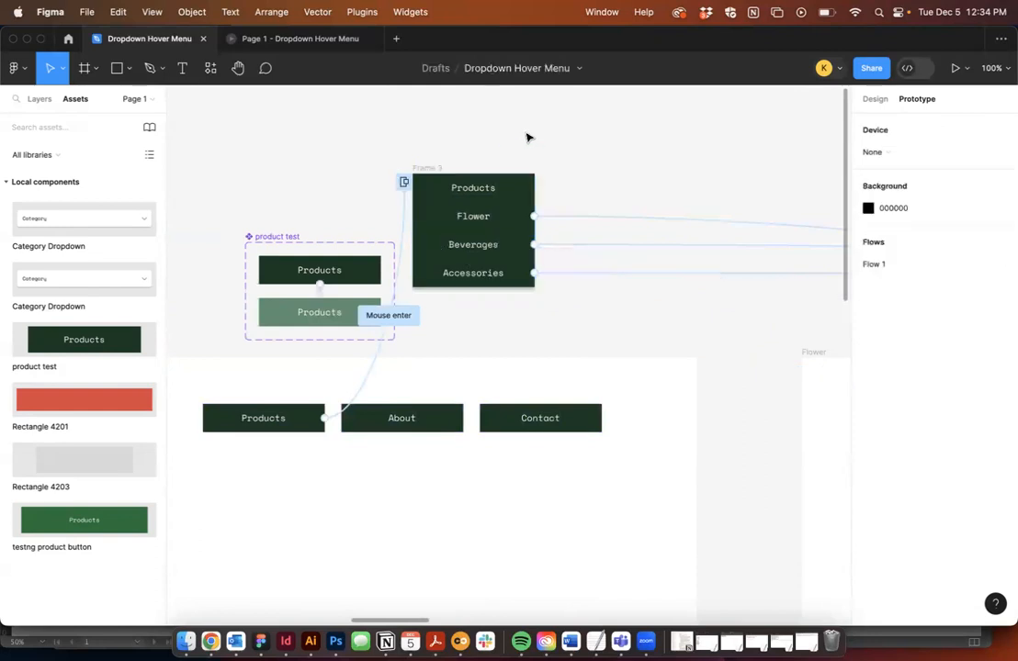
Step: Inspect the Click interactions of the Flower and Beverages items in Frame 3 and follow their connections to the destination pages
left_click(517, 220)
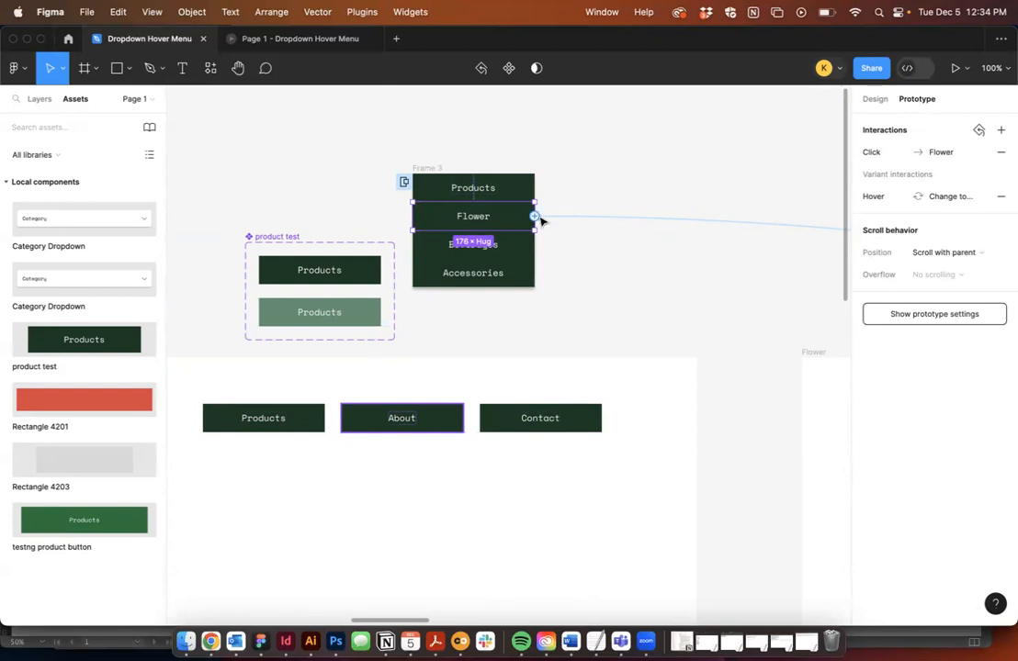
left_click_drag(729, 201, 412, 182)
left_click_drag(721, 326, 822, 332)
left_click(284, 220)
left_click_drag(695, 241, 280, 245)
left_click_drag(840, 353, 416, 293)
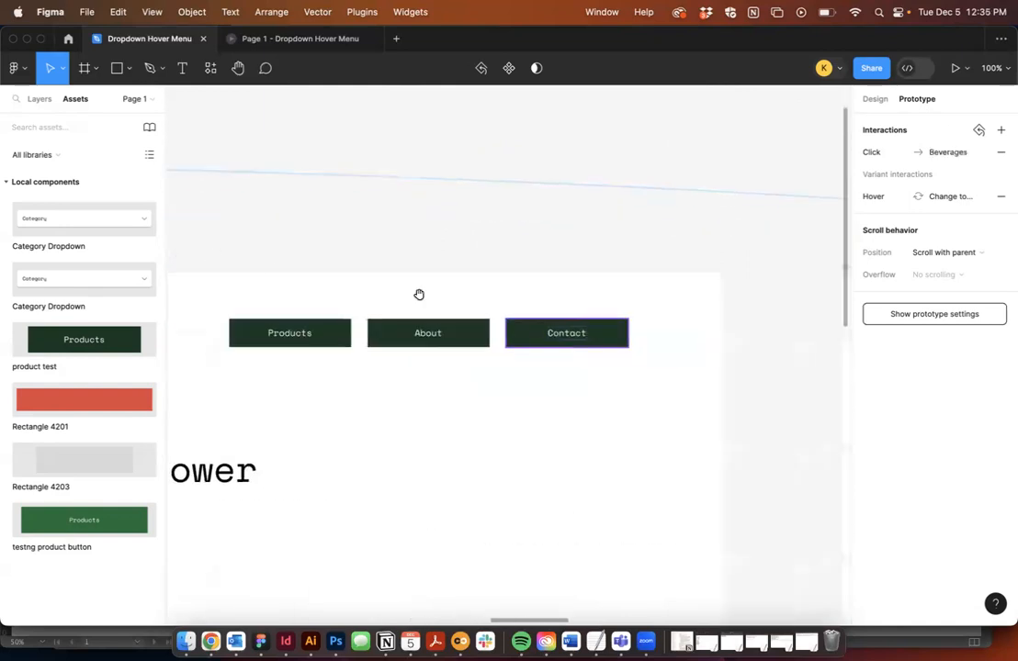
left_click_drag(689, 346, 253, 308)
left_click_drag(482, 329, 638, 269)
left_click_drag(376, 215, 784, 224)
left_click_drag(487, 176, 825, 238)
left_click_drag(432, 253, 850, 266)
left_click_drag(275, 301, 718, 271)
left_click_drag(626, 269, 815, 268)
left_click_drag(241, 195, 422, 193)
Step: Preview the prototype from the Home frame and test the Flower, Beverages and Accessories links in the dark Products dropdown
left_click(224, 226)
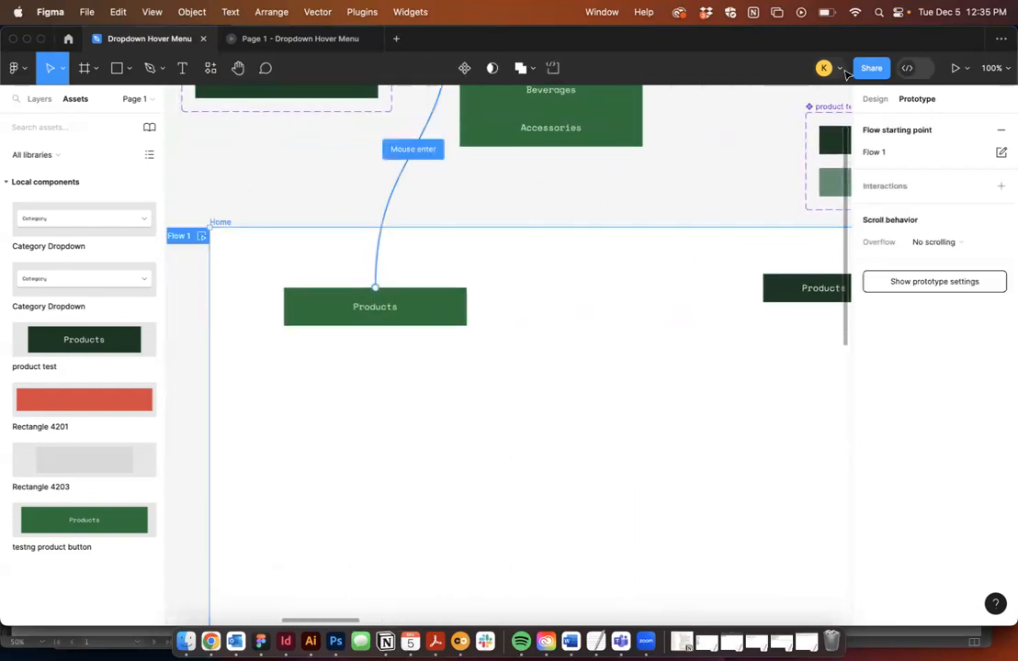
left_click(955, 68)
mouse_move(606, 116)
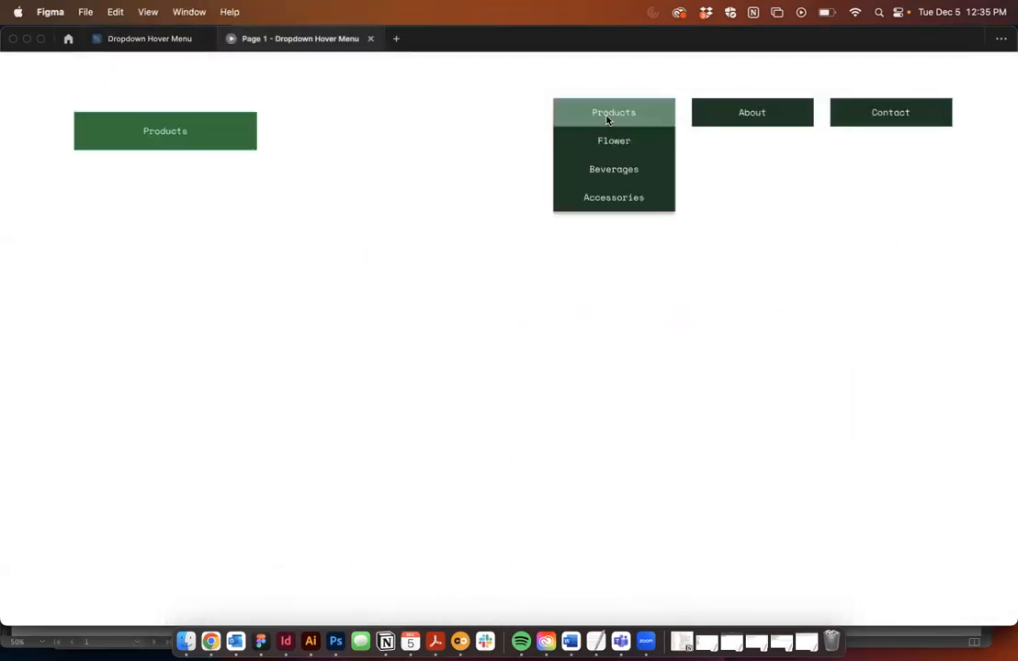
left_click(630, 141)
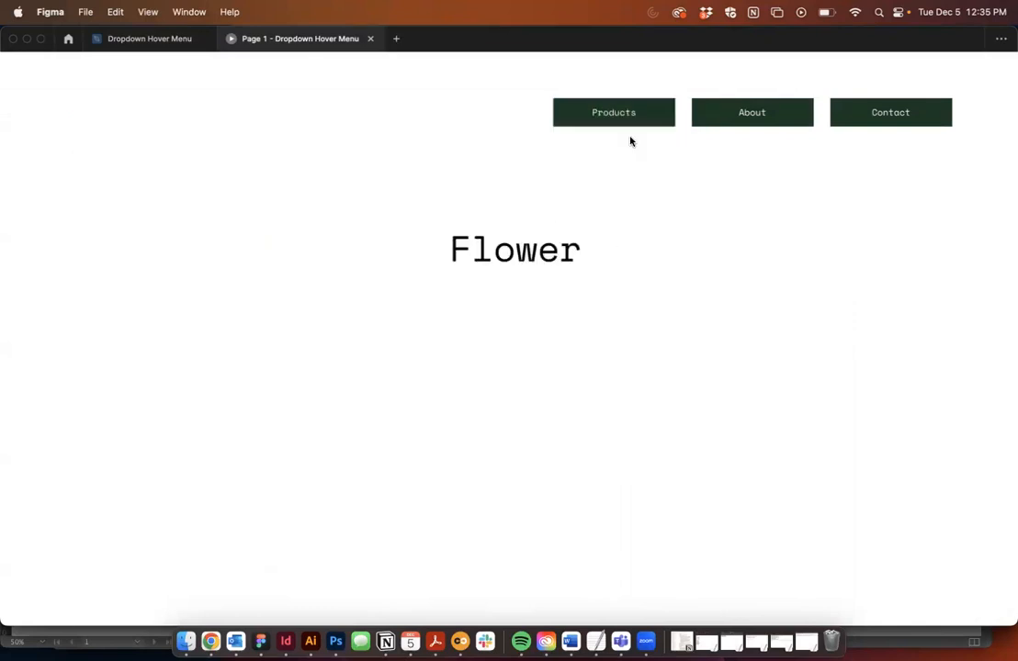
mouse_move(627, 114)
left_click(634, 168)
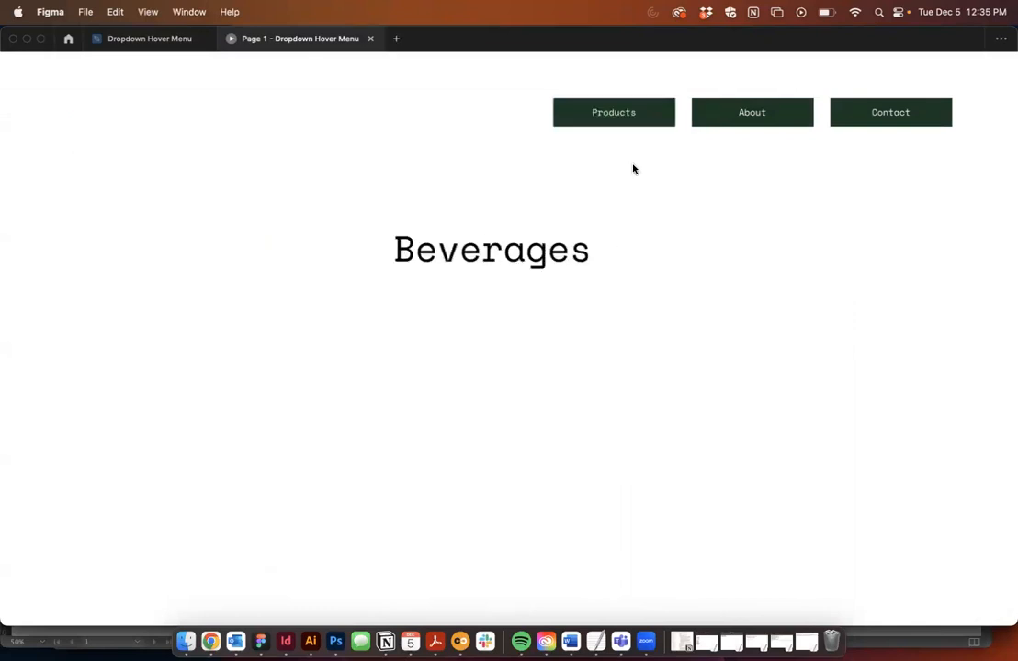
left_click(634, 195)
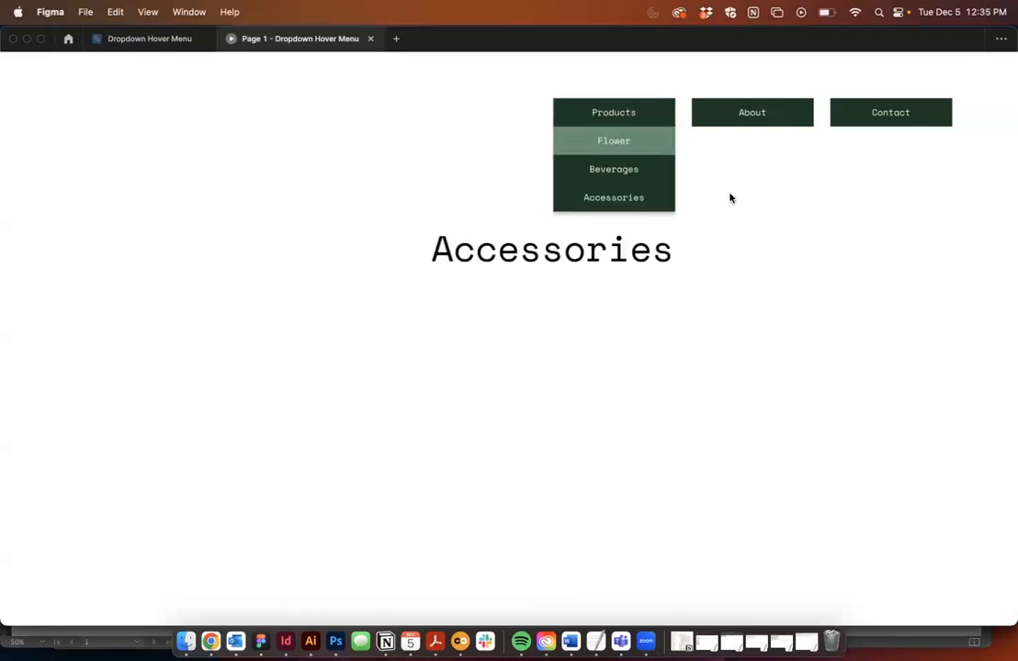